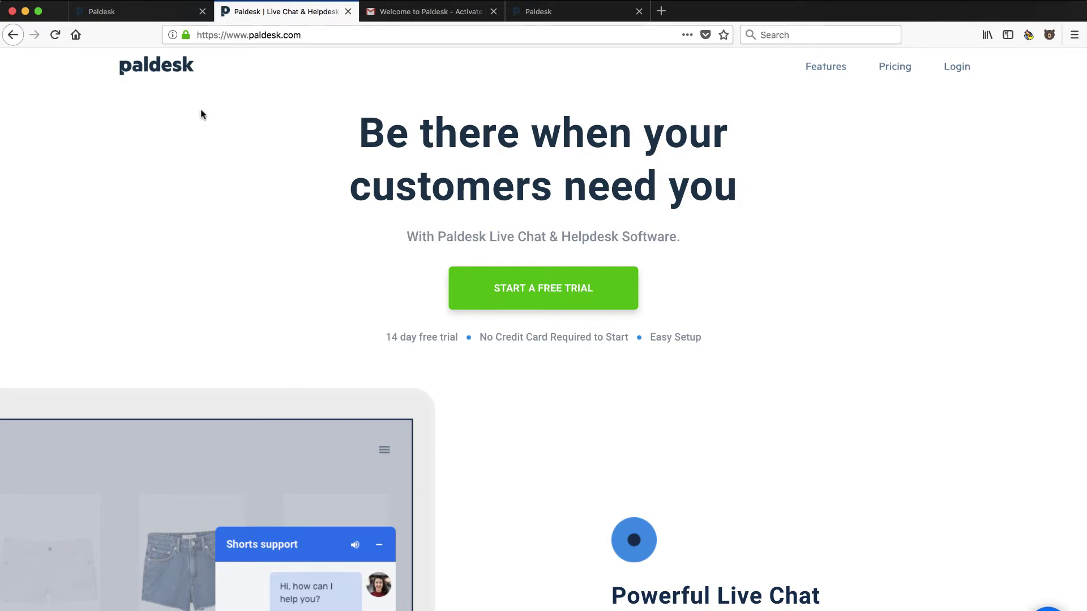
# - Scroll up and down through the current Paldesk page to browse its content
pyautogui.scroll(-7, 284, 264)
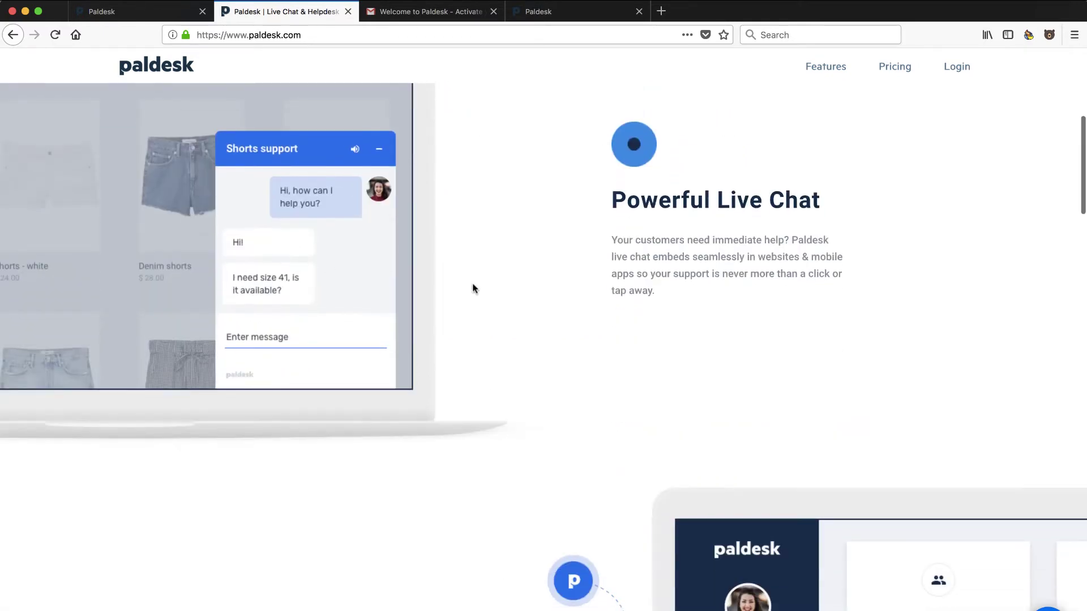
pyautogui.scroll(-4, 694, 356)
pyautogui.scroll(-2, 694, 356)
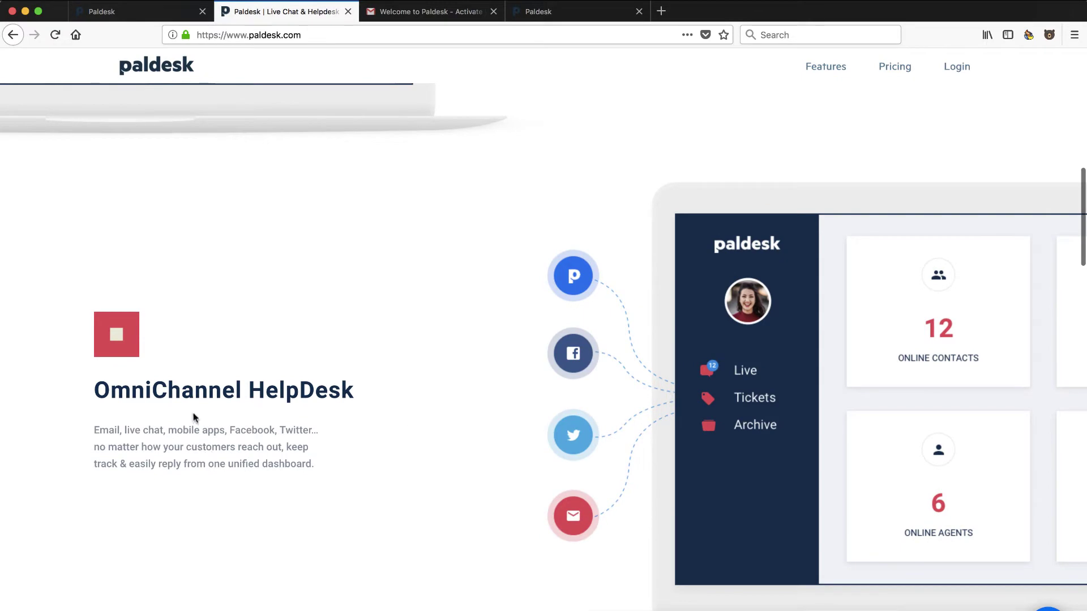
pyautogui.scroll(15, 415, 505)
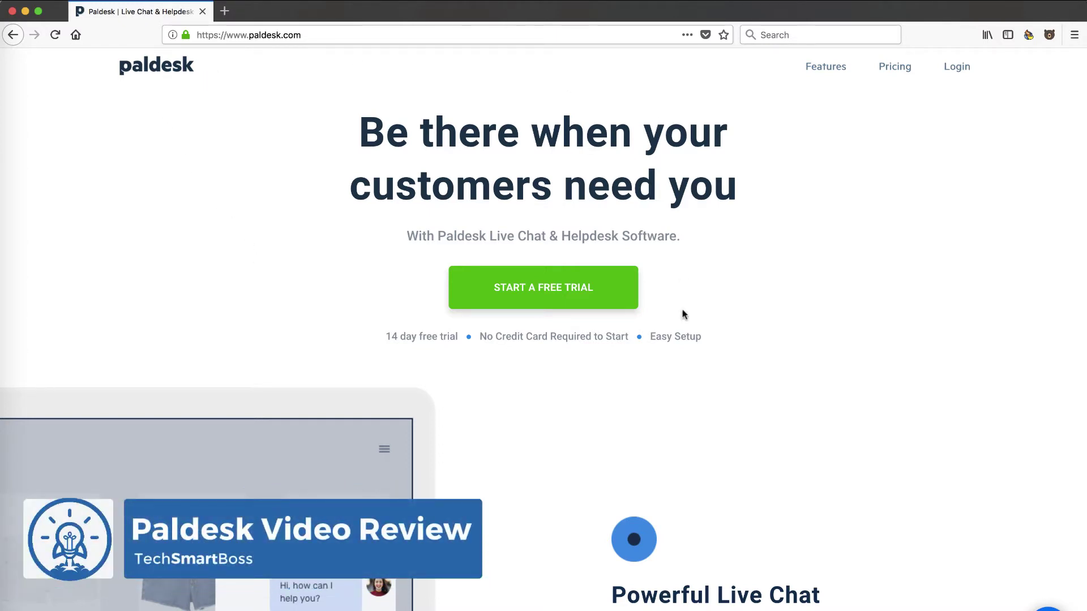
pyautogui.scroll(-2, 695, 367)
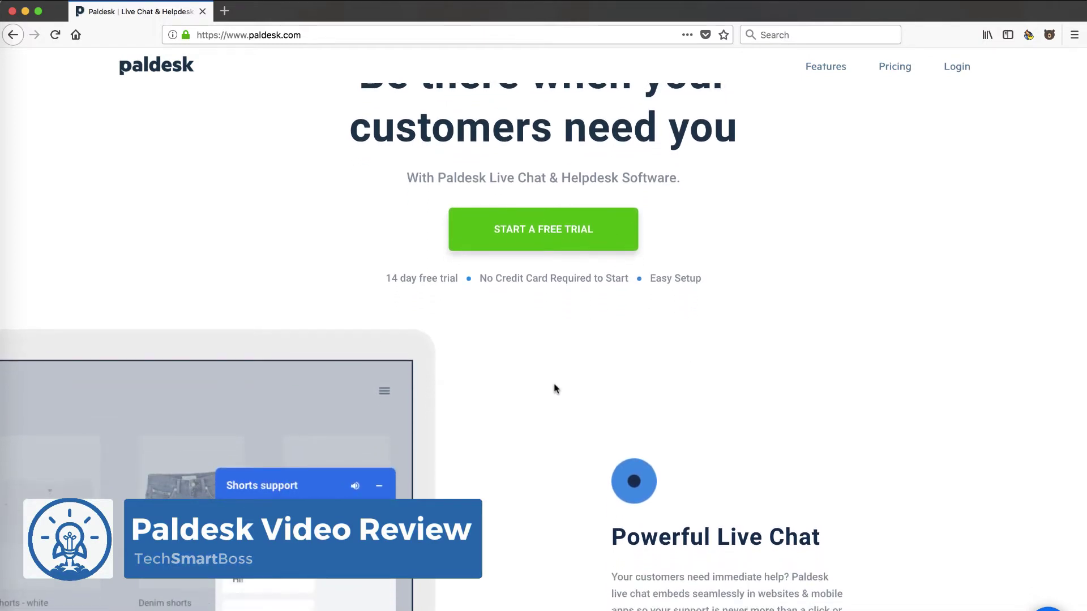
pyautogui.scroll(-3, 554, 388)
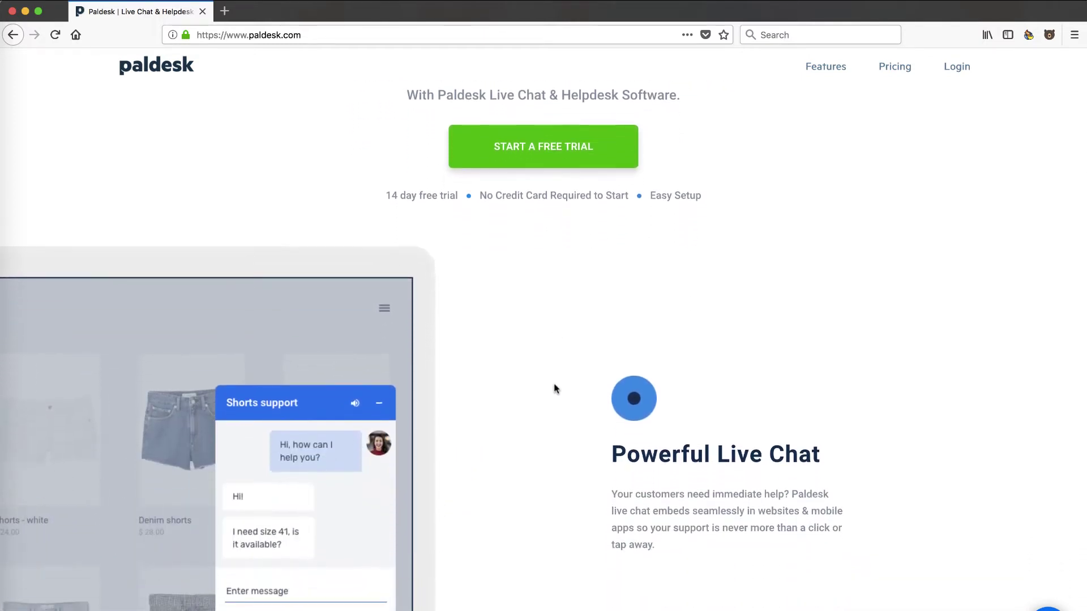
pyautogui.scroll(-2, 554, 389)
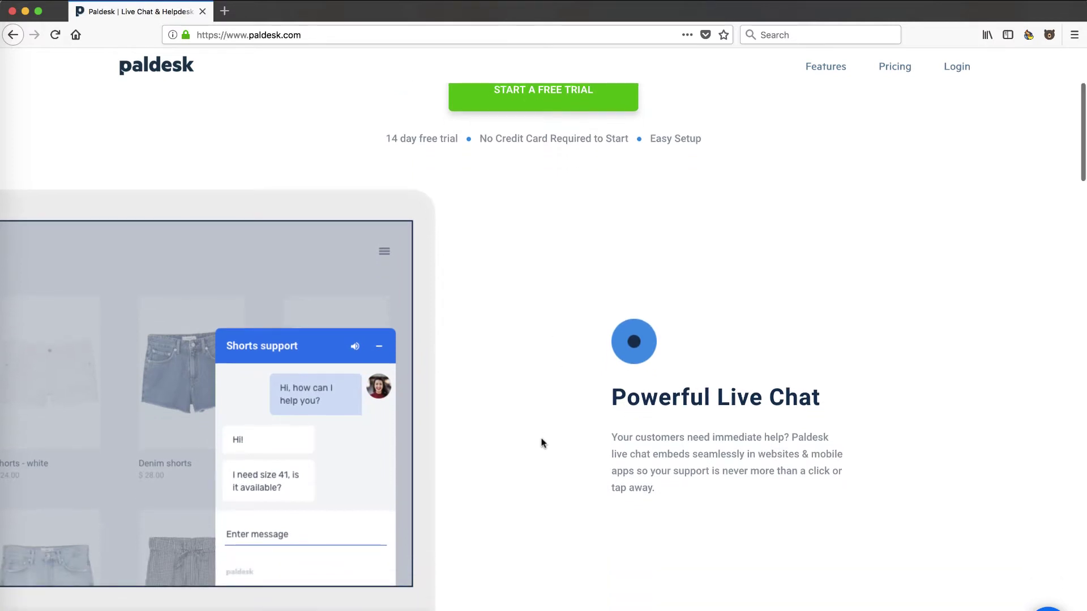
pyautogui.scroll(5, 542, 443)
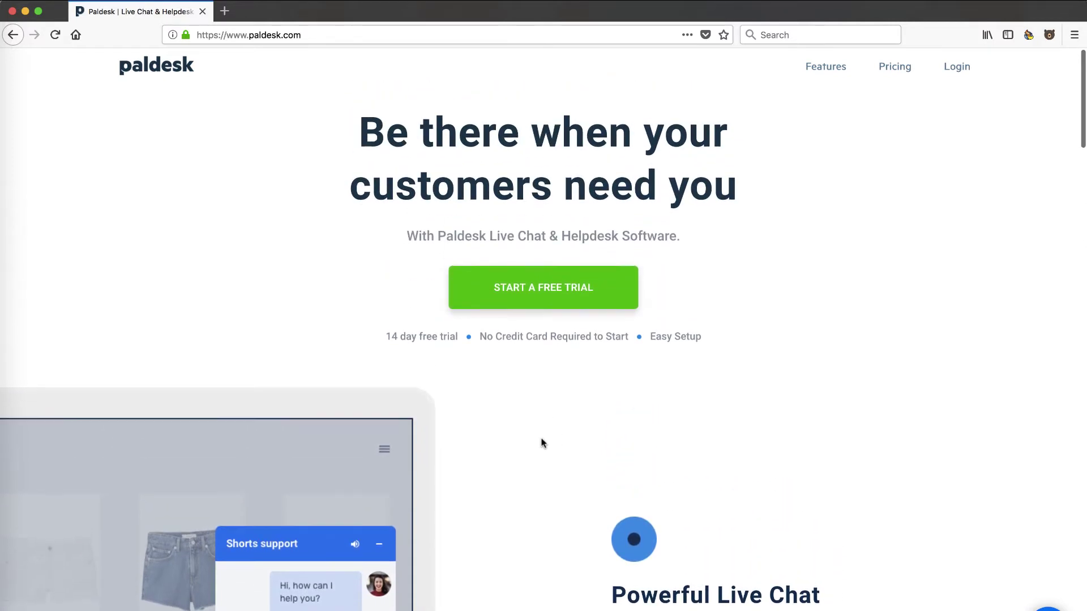
pyautogui.scroll(-8, 538, 487)
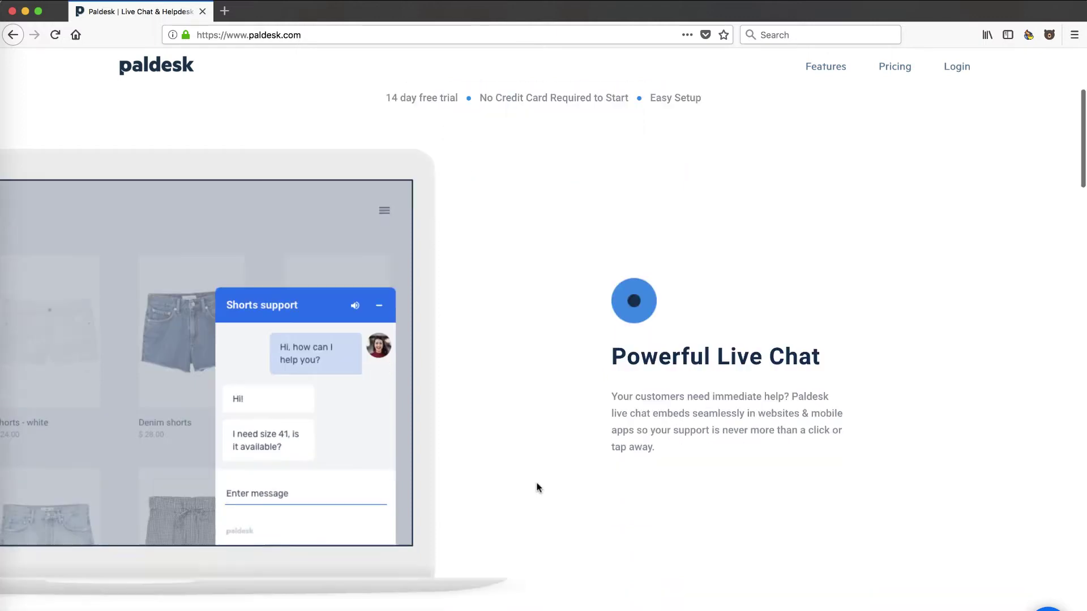
pyautogui.scroll(8, 538, 488)
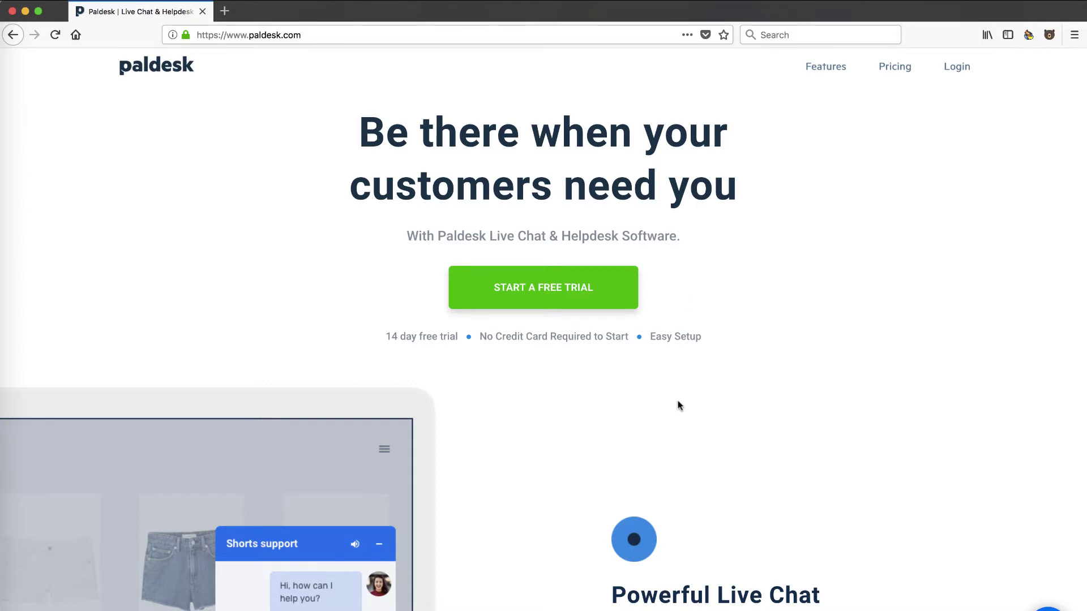
pyautogui.scroll(-2, 679, 405)
pyautogui.scroll(-4, 655, 509)
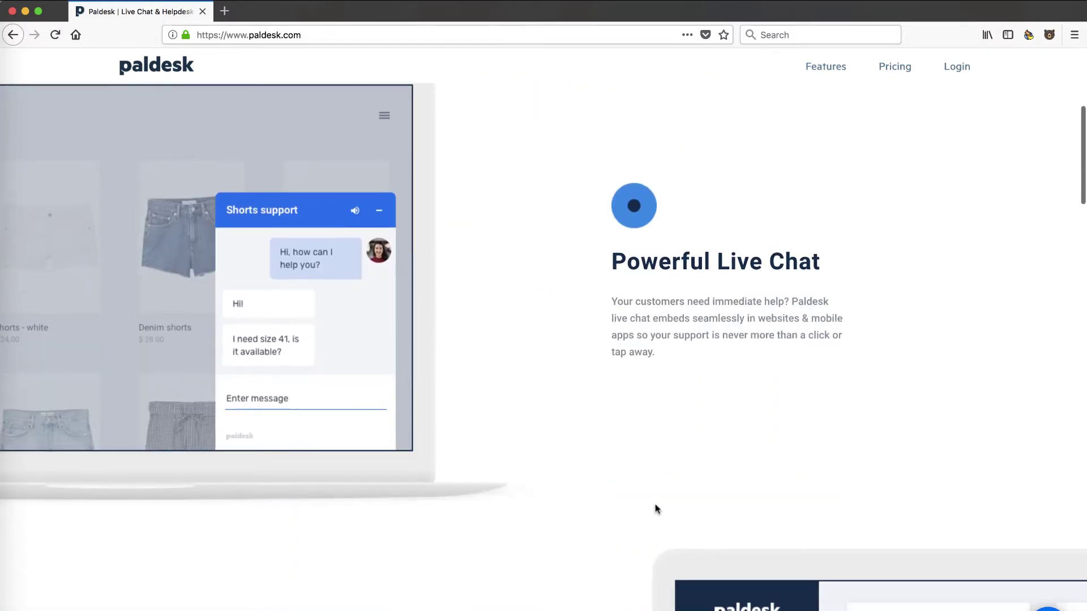
pyautogui.scroll(-7, 552, 456)
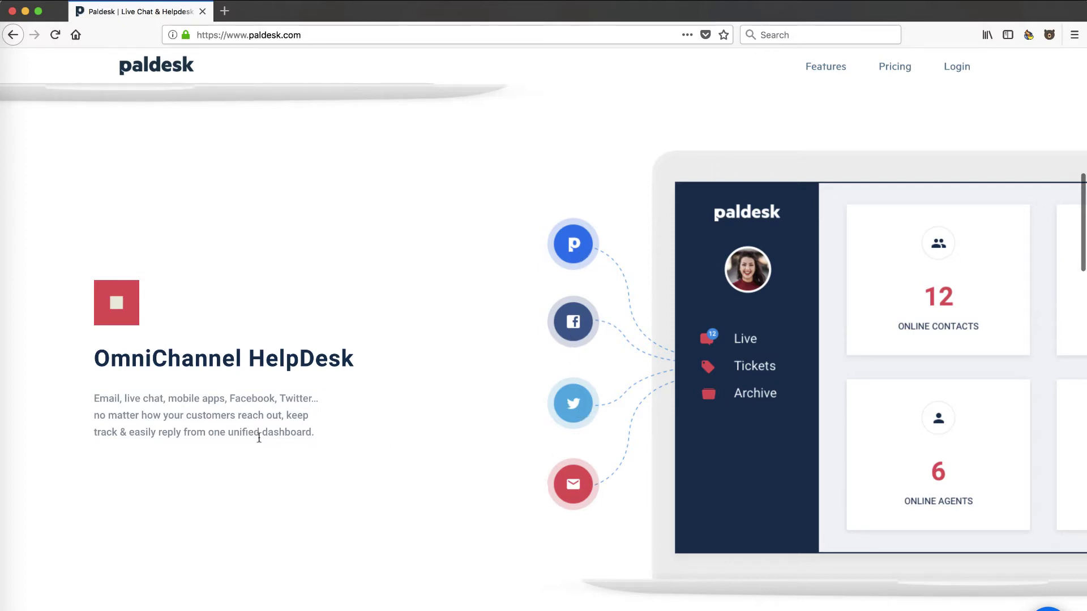
pyautogui.scroll(-5, 276, 435)
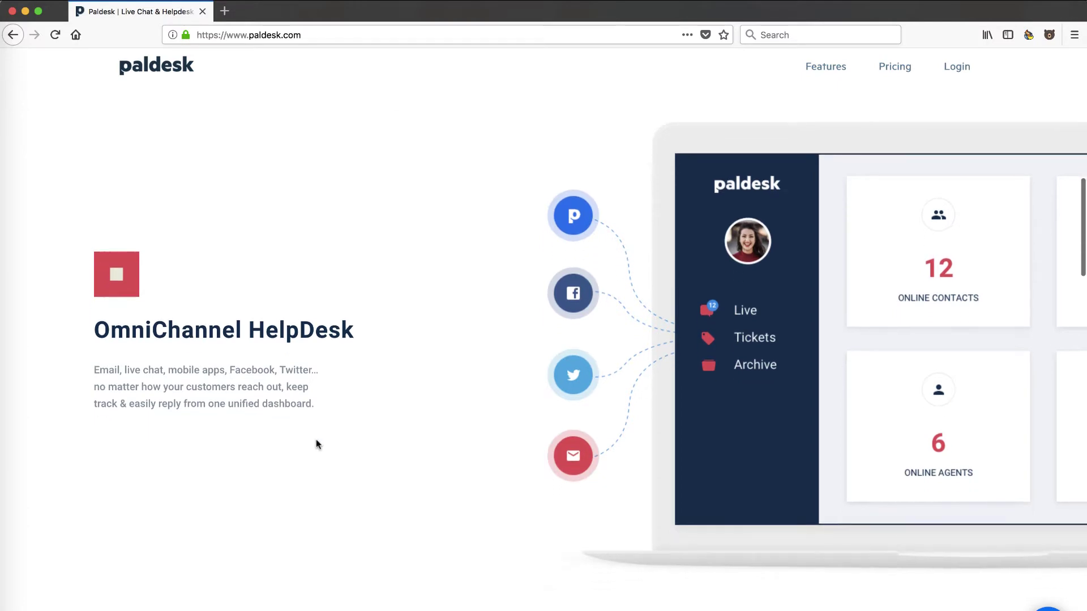
pyautogui.scroll(-8, 324, 470)
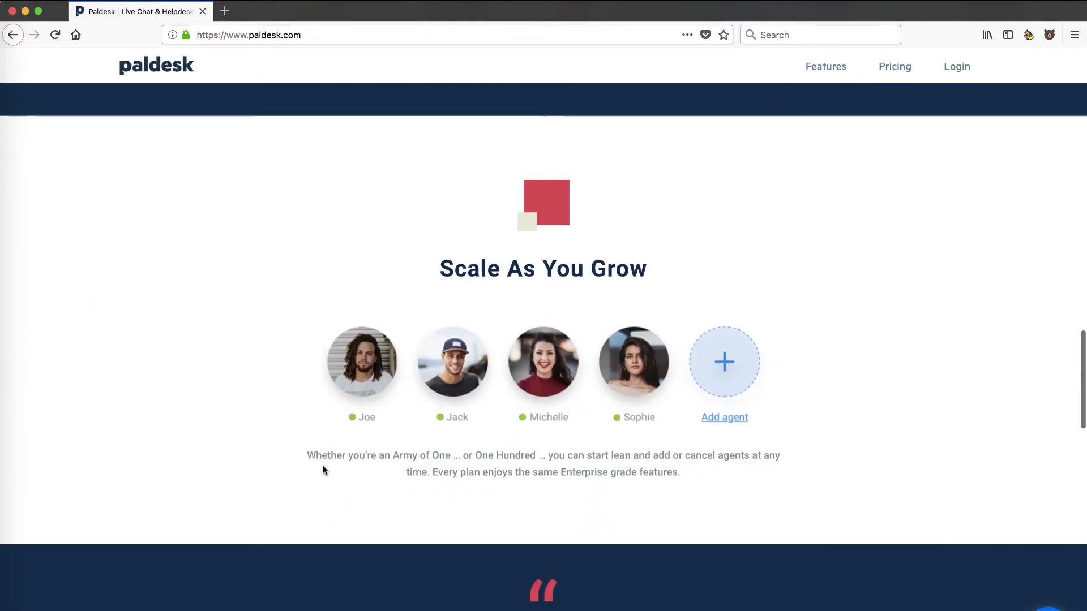
pyautogui.scroll(-2, 325, 469)
pyautogui.scroll(-14, 324, 470)
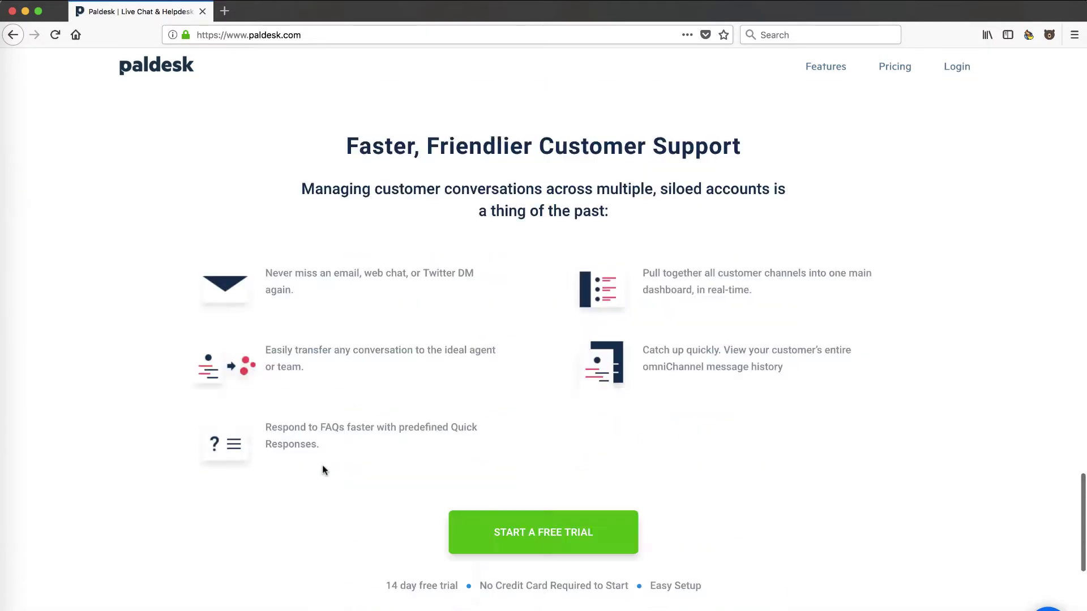
pyautogui.scroll(2, 322, 467)
pyautogui.scroll(-2, 323, 467)
pyautogui.scroll(-6, 323, 470)
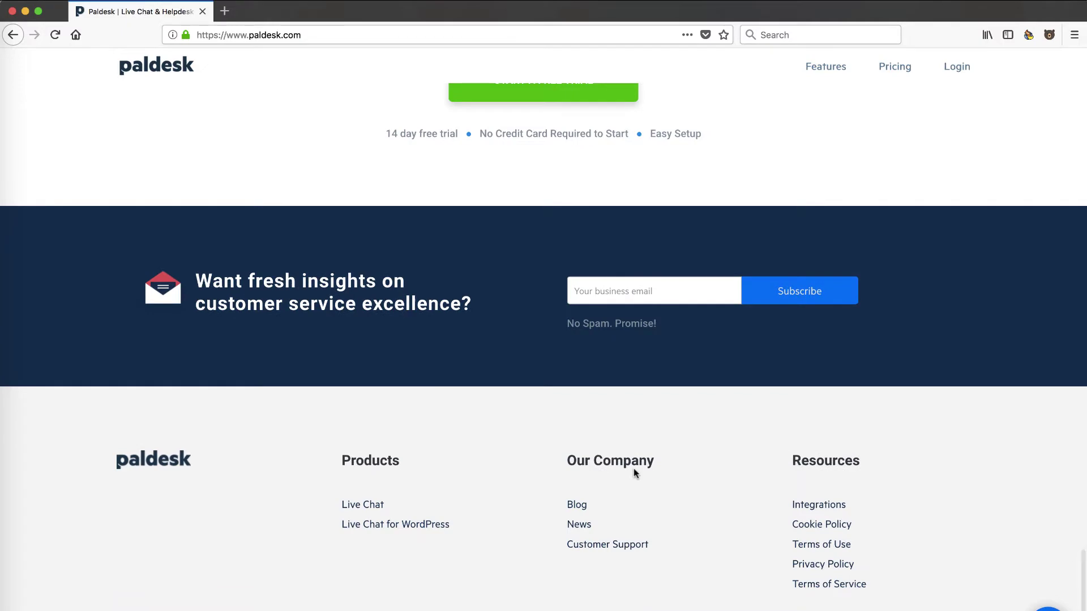
# - Browse the Features page's free advanced features, such as Smart Team Inboxes and Helpdesk Ticketing
pyautogui.click(828, 69)
pyautogui.scroll(-20, 611, 316)
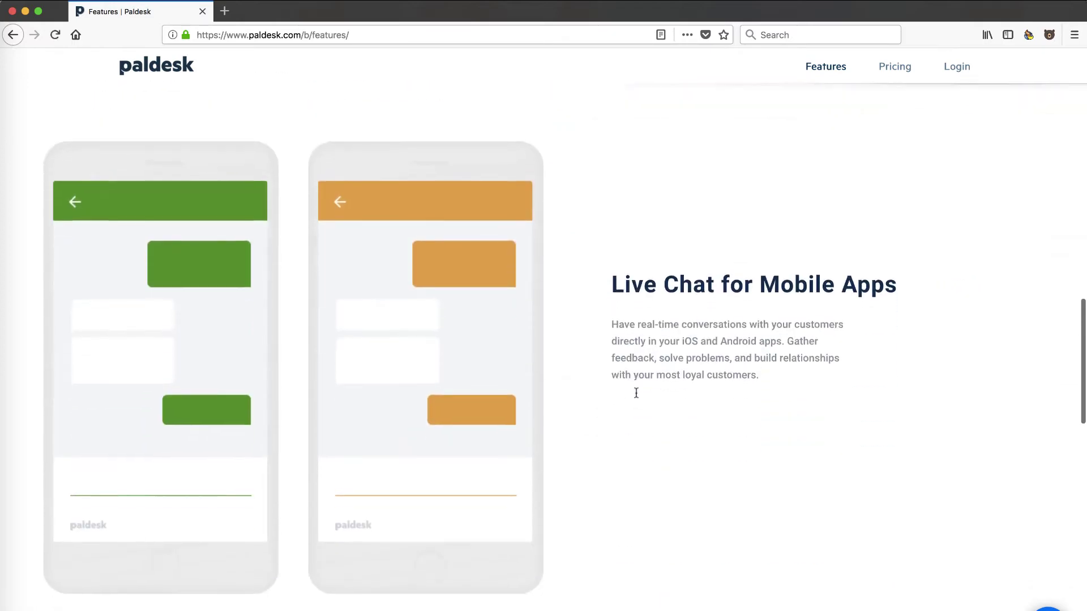
pyautogui.scroll(-5, 631, 400)
pyautogui.scroll(-8, 604, 448)
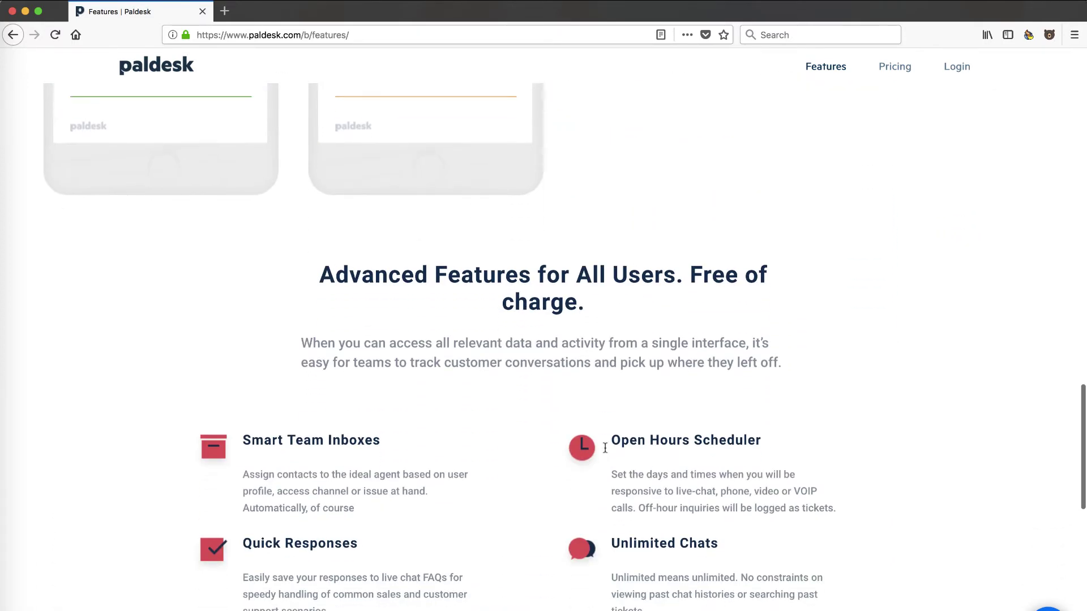
pyautogui.scroll(-1, 416, 342)
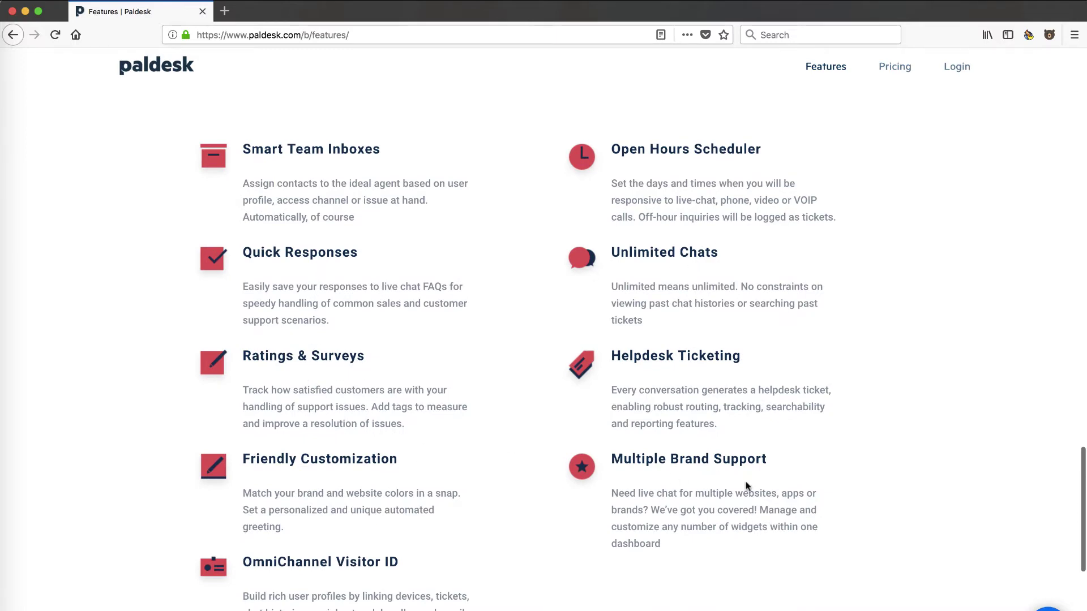
pyautogui.scroll(-3, 745, 484)
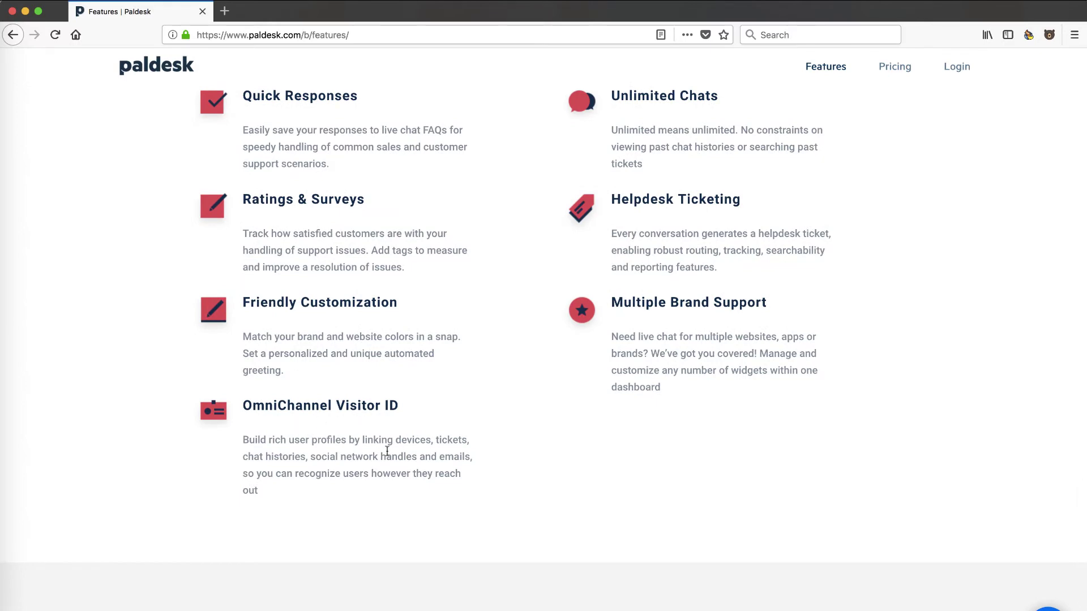
pyautogui.scroll(-3, 341, 472)
pyautogui.scroll(9, 623, 277)
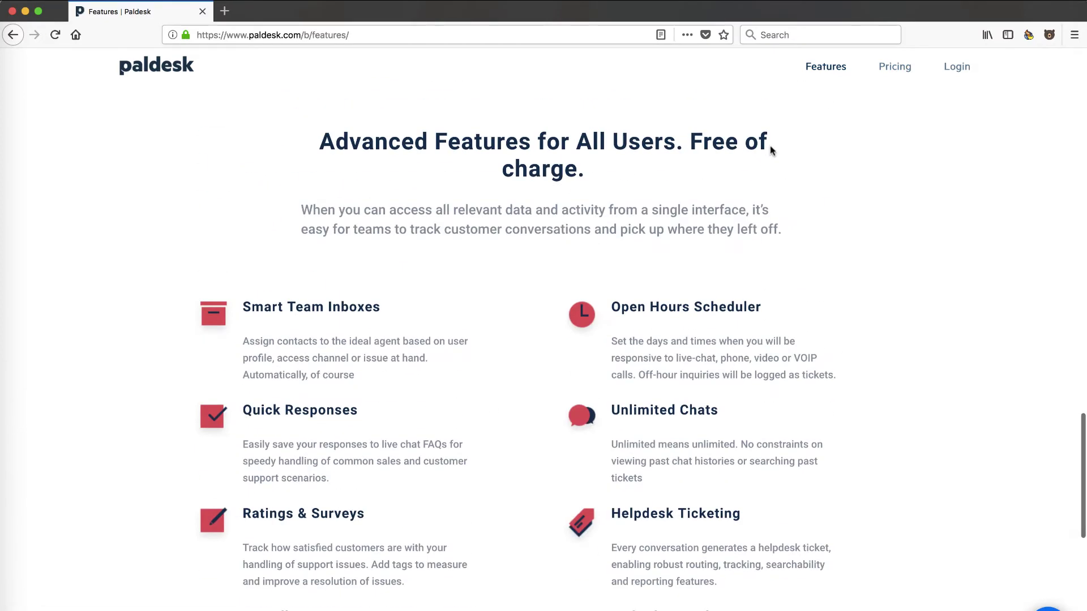
# - View the Pricing page's 16$, 12$ and 10$ per-agent monthly plans down to the footer
pyautogui.click(886, 71)
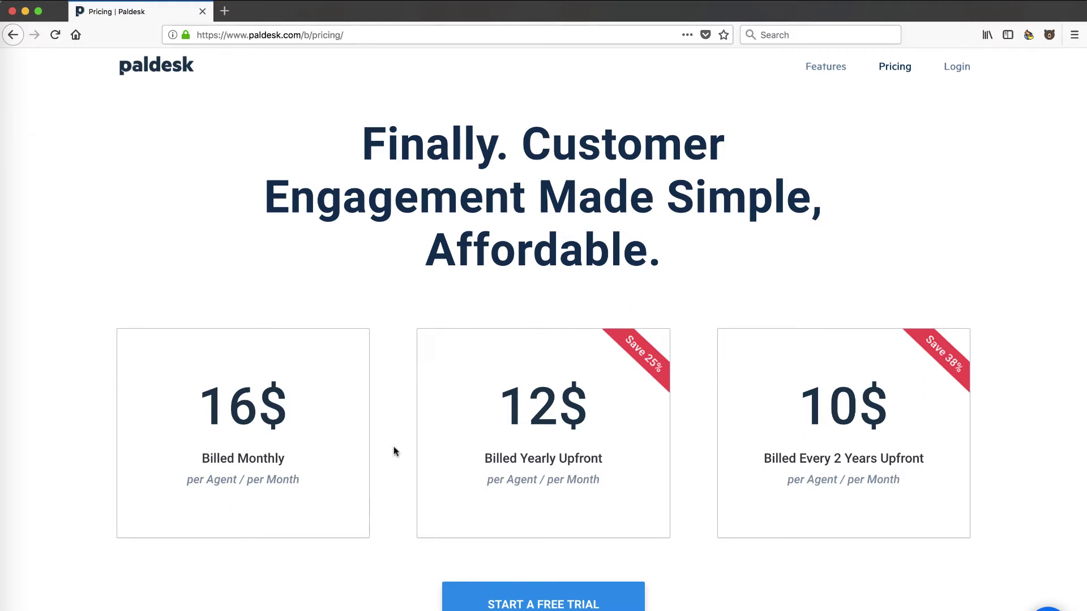
pyautogui.scroll(-2, 395, 451)
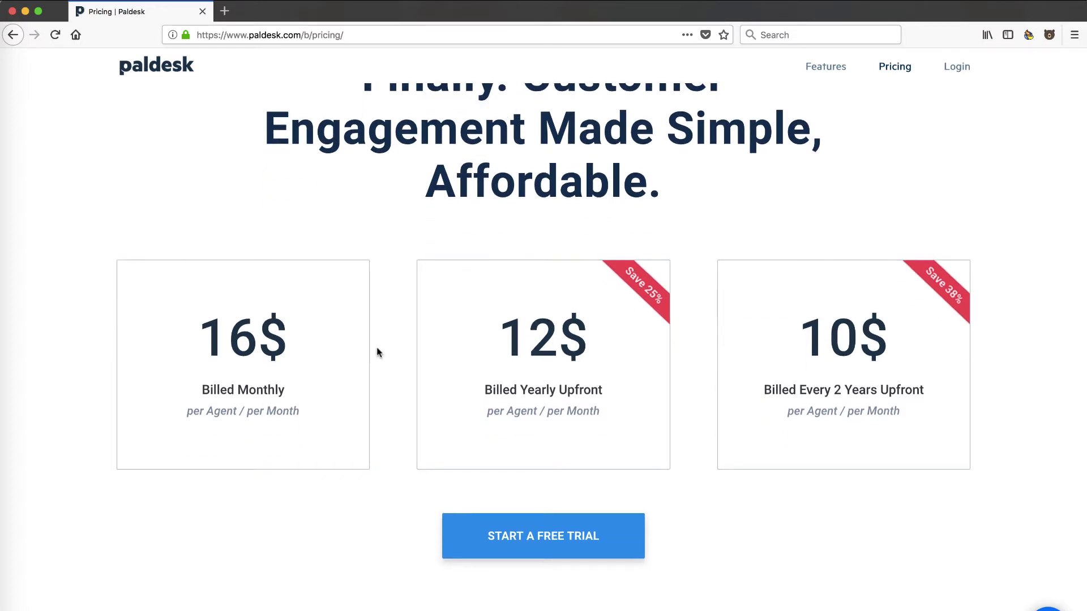
pyautogui.scroll(-5, 397, 483)
pyautogui.scroll(-5, 398, 483)
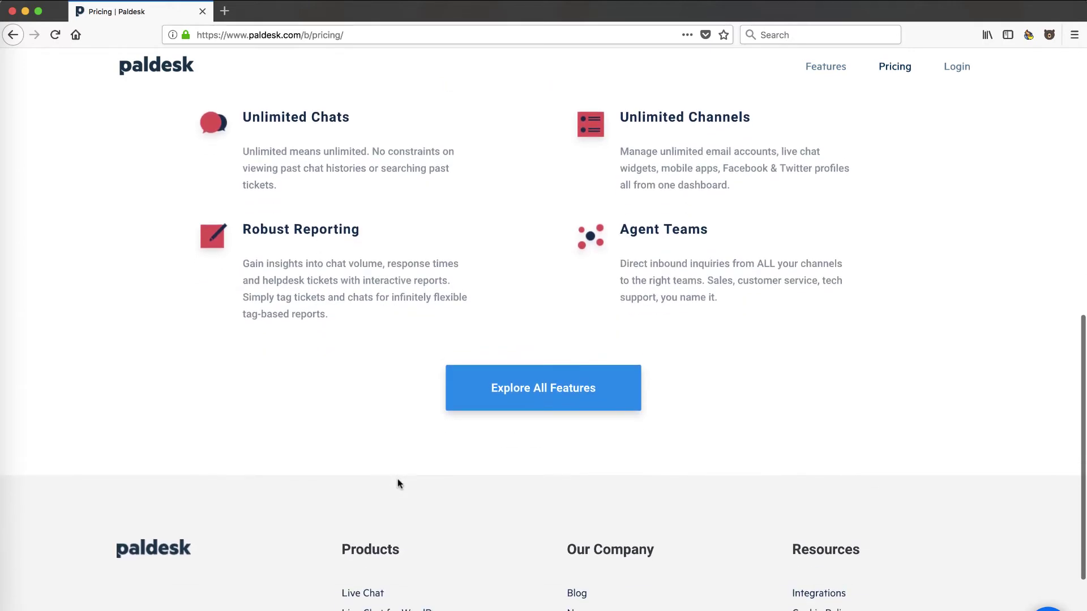
pyautogui.scroll(8, 398, 483)
pyautogui.scroll(-11, 398, 483)
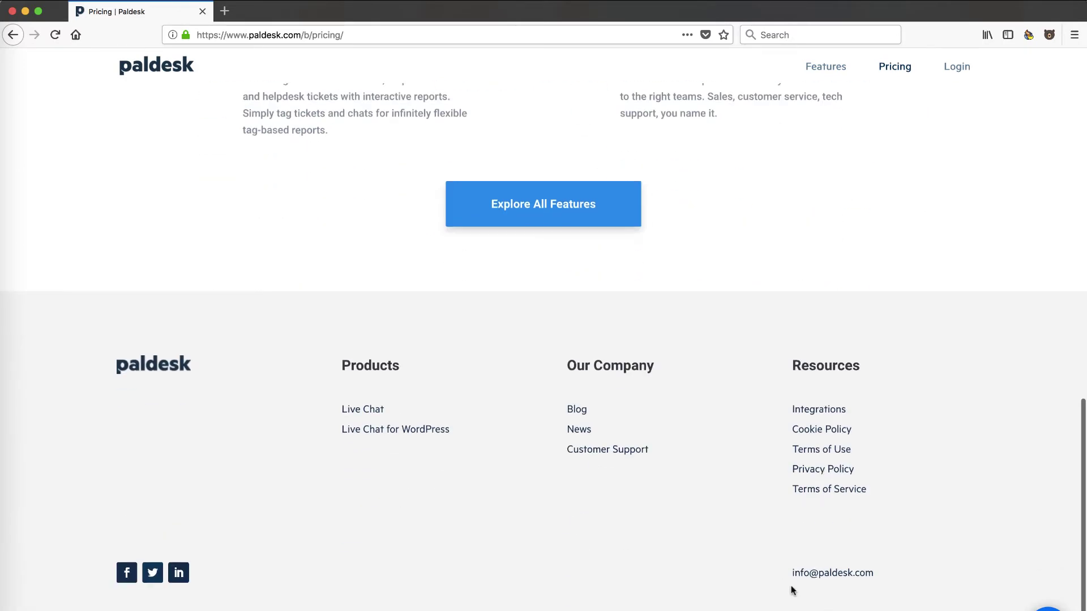
pyautogui.click(812, 411)
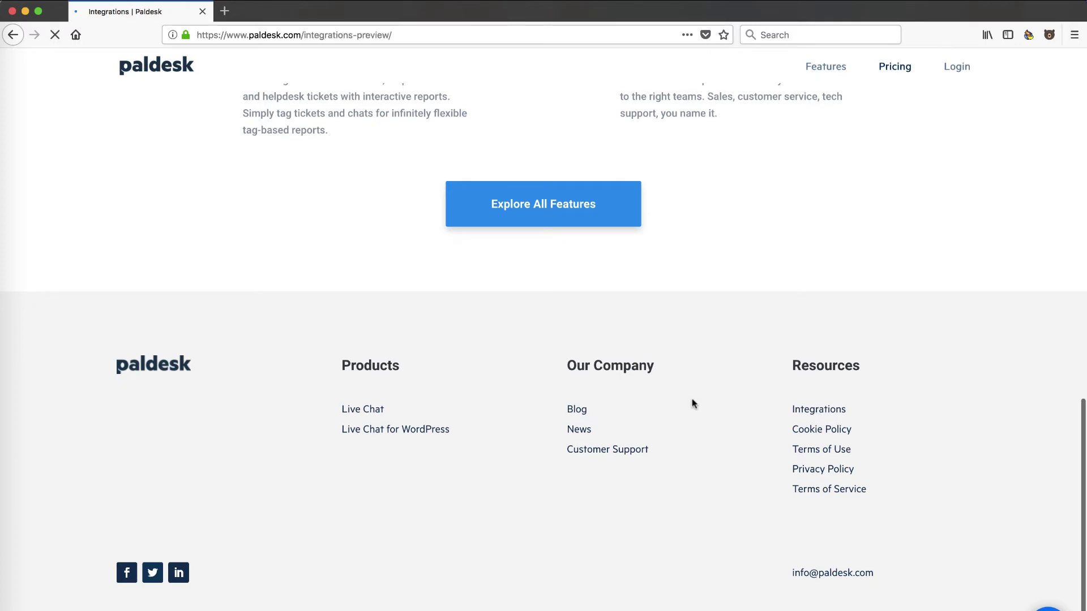
pyautogui.scroll(-3, 692, 399)
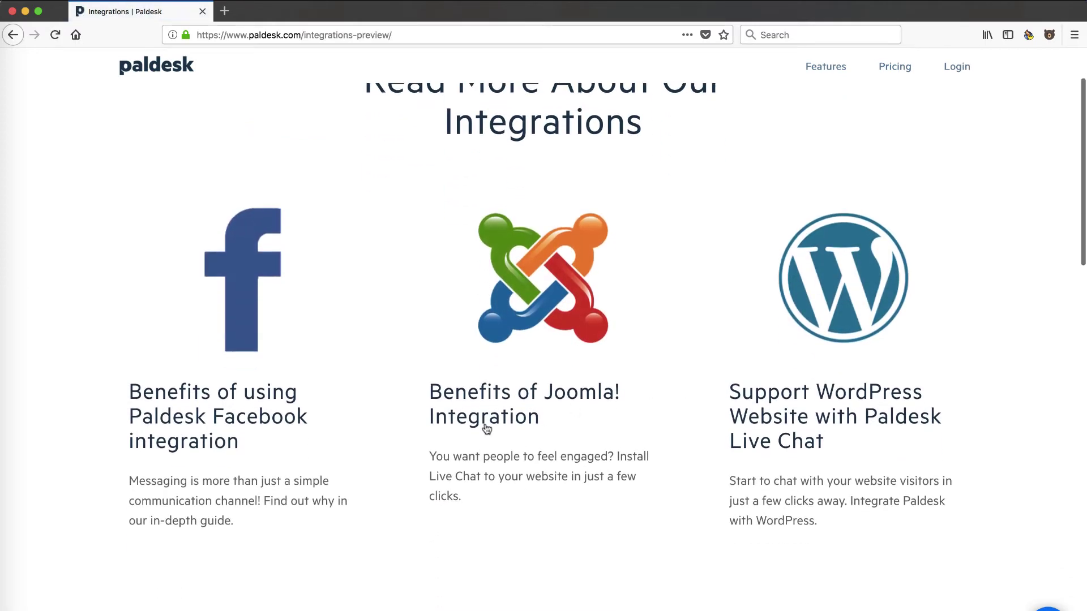
pyautogui.scroll(-4, 851, 392)
pyautogui.scroll(-4, 850, 392)
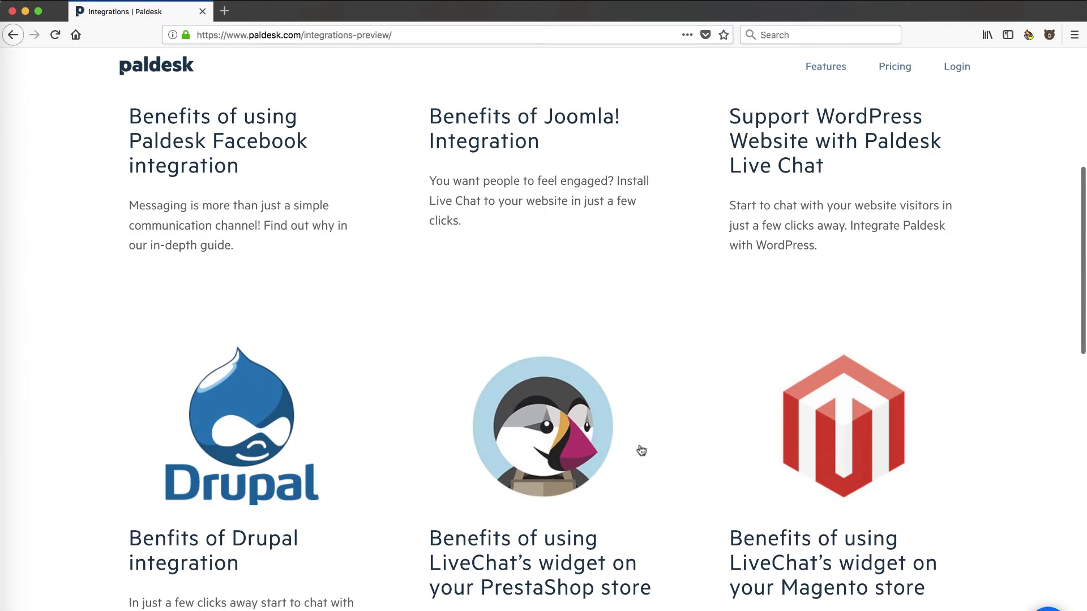
pyautogui.scroll(-7, 759, 497)
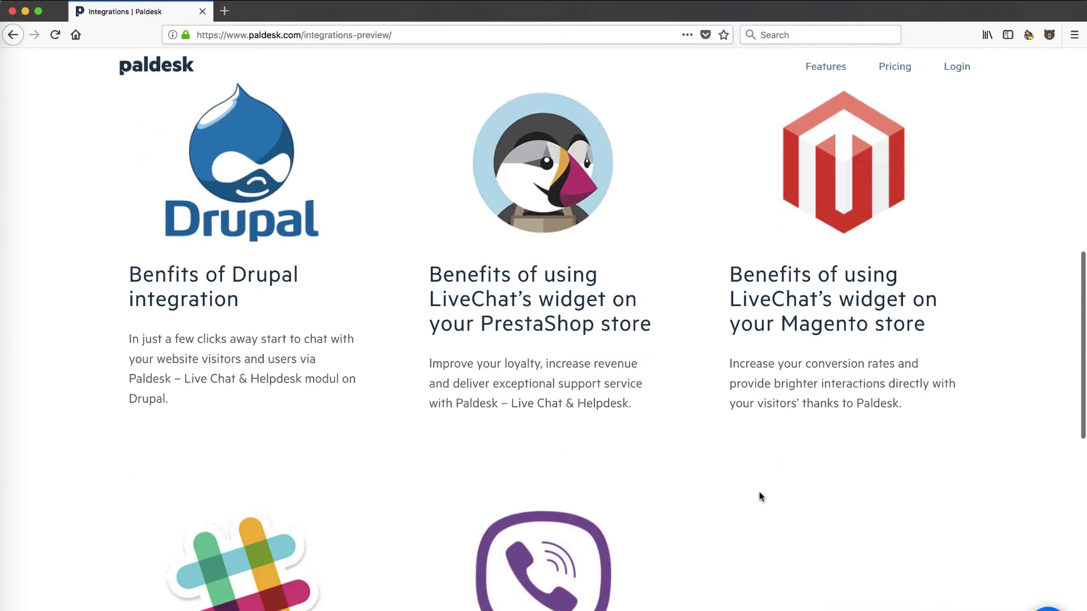
pyautogui.scroll(-1, 759, 498)
pyautogui.scroll(5, 588, 311)
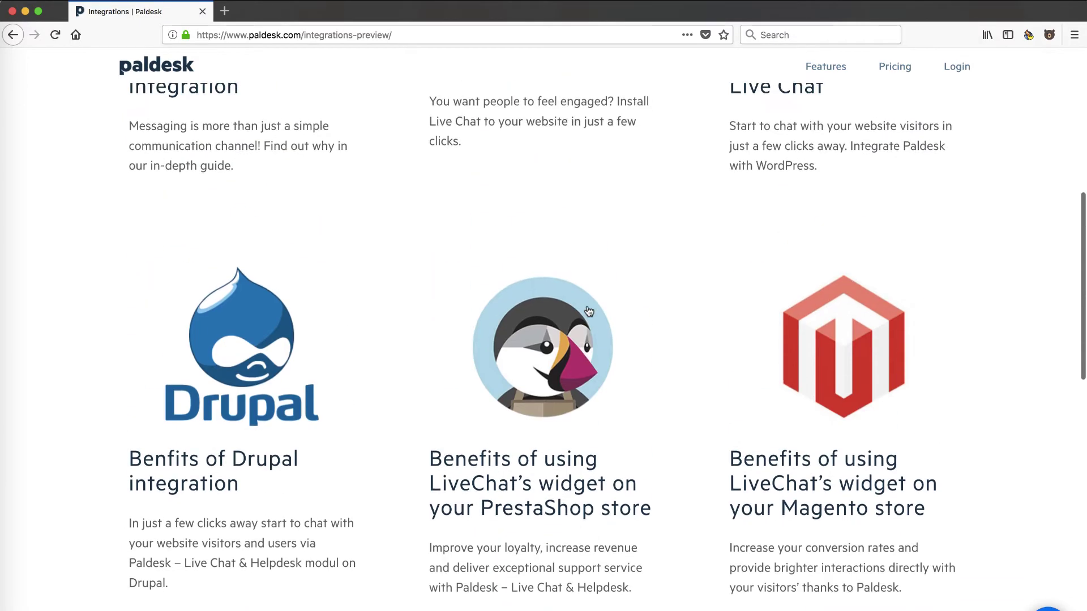
pyautogui.scroll(-6, 587, 309)
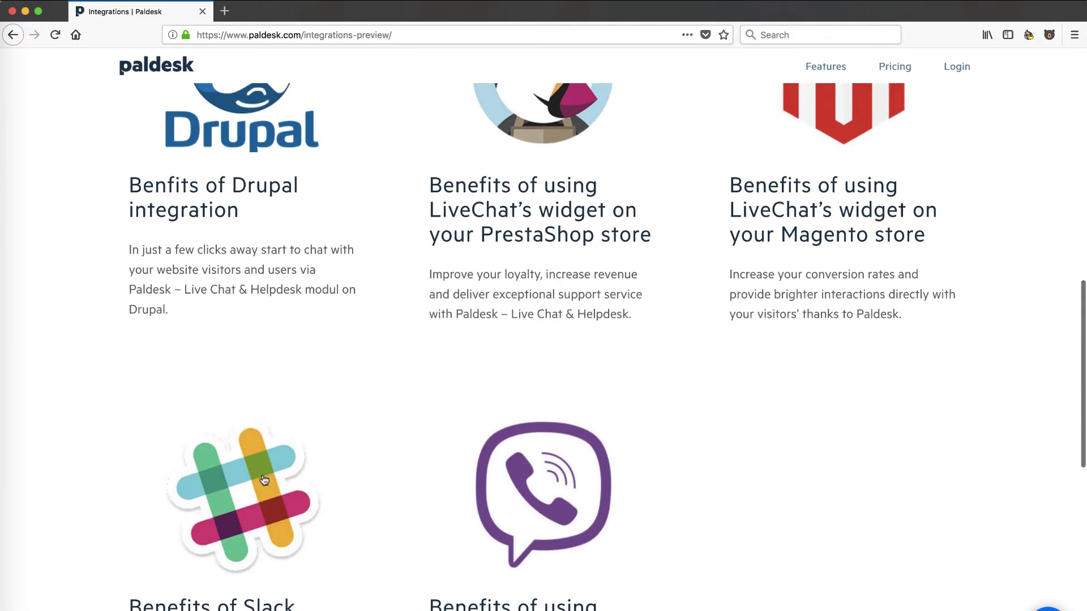
pyautogui.scroll(-3, 295, 503)
pyautogui.scroll(-3, 465, 512)
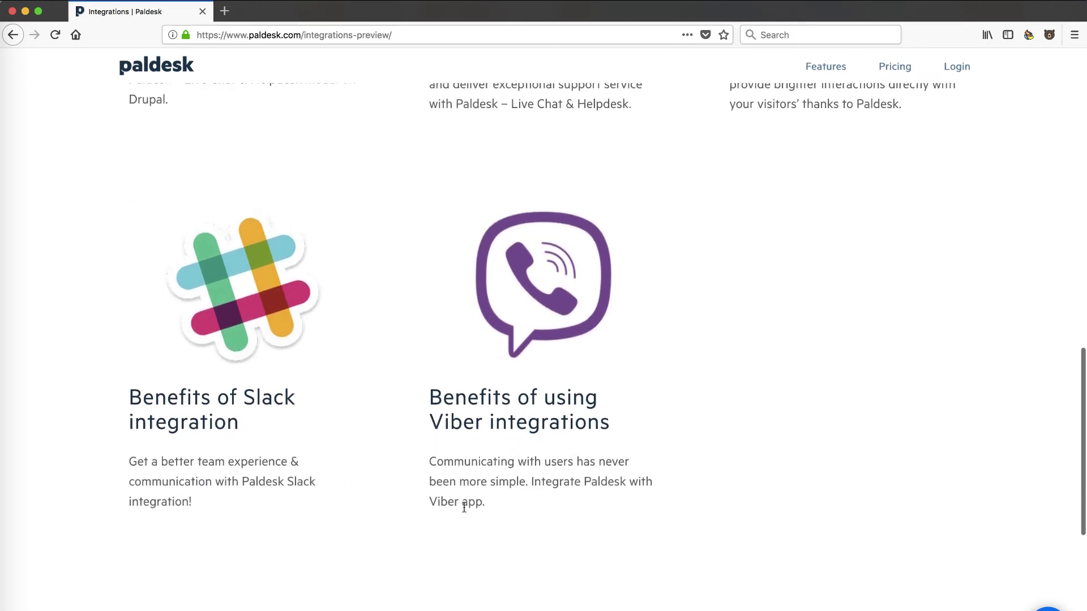
pyautogui.scroll(-5, 513, 439)
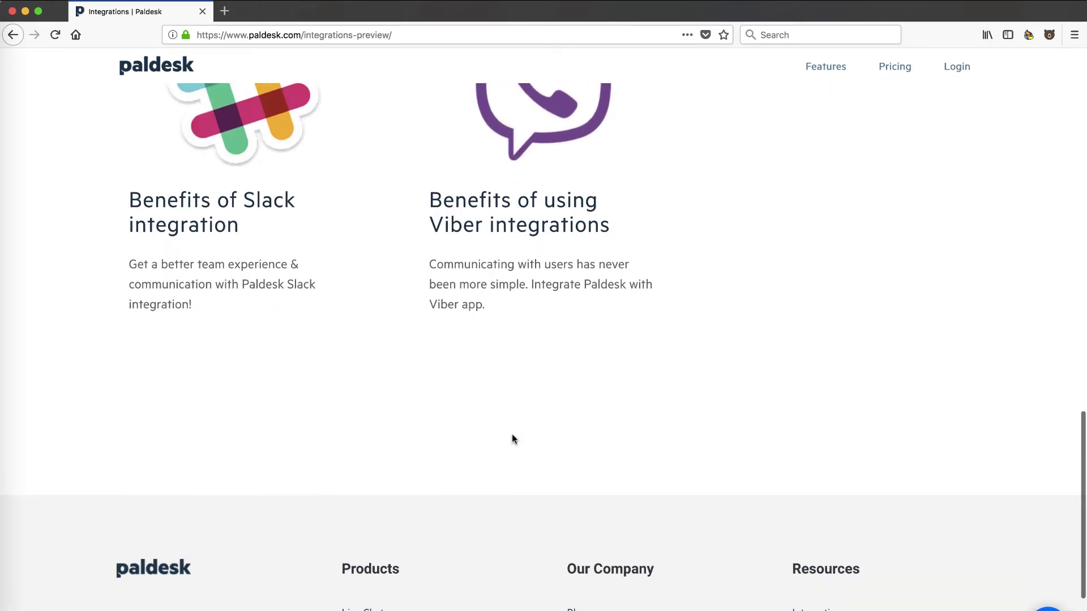
pyautogui.scroll(7, 511, 436)
pyautogui.scroll(-10, 517, 440)
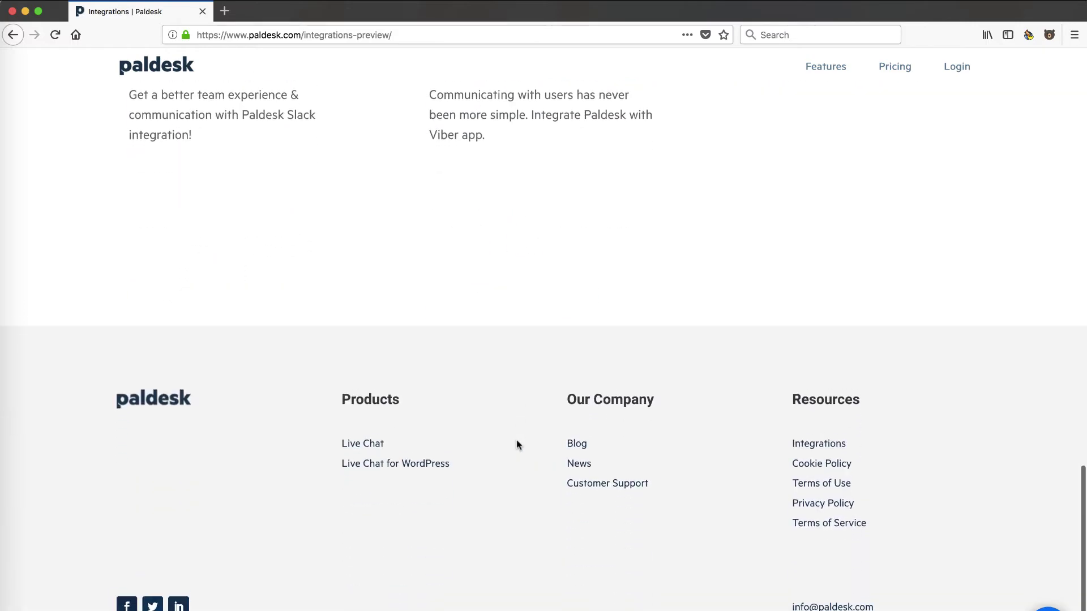
pyautogui.scroll(18, 516, 440)
pyautogui.scroll(15, 516, 440)
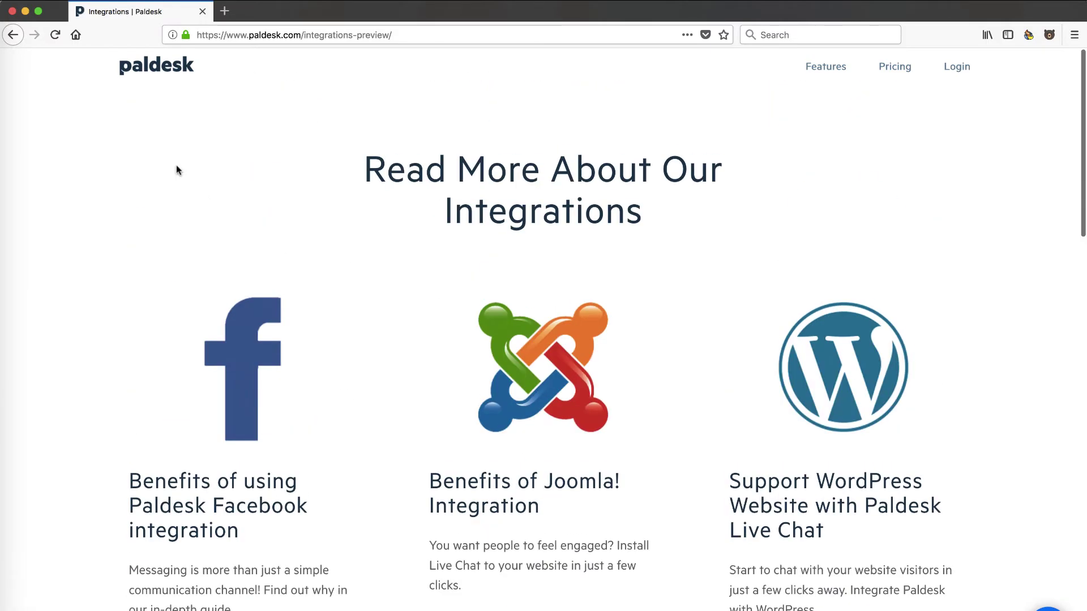
# - Return to the Paldesk homepage via the logo and scroll through its features and back up
pyautogui.click(154, 77)
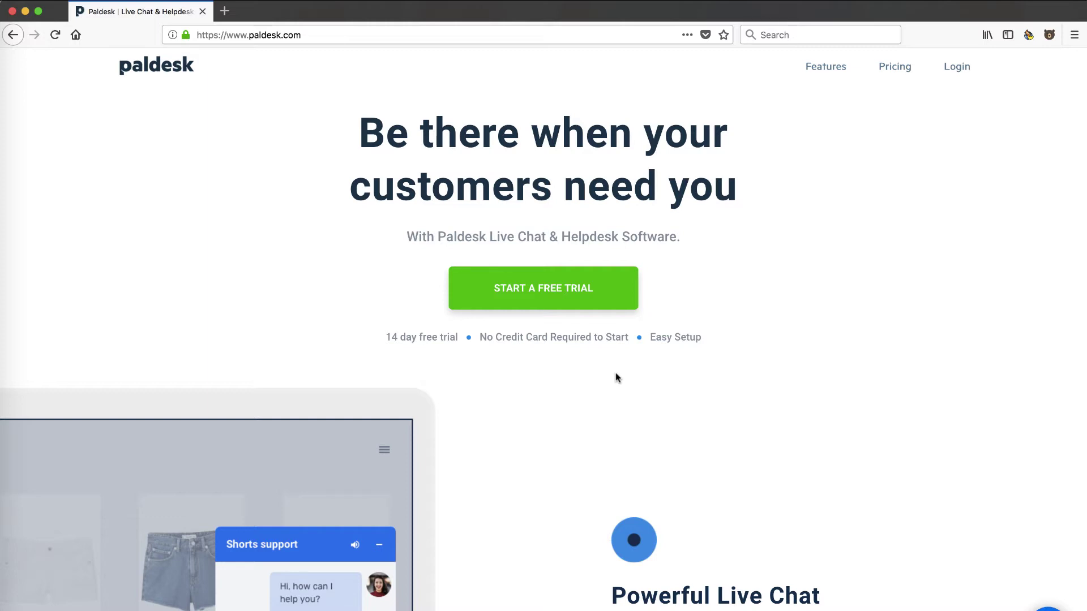
pyautogui.scroll(-3, 616, 377)
pyautogui.scroll(-3, 466, 449)
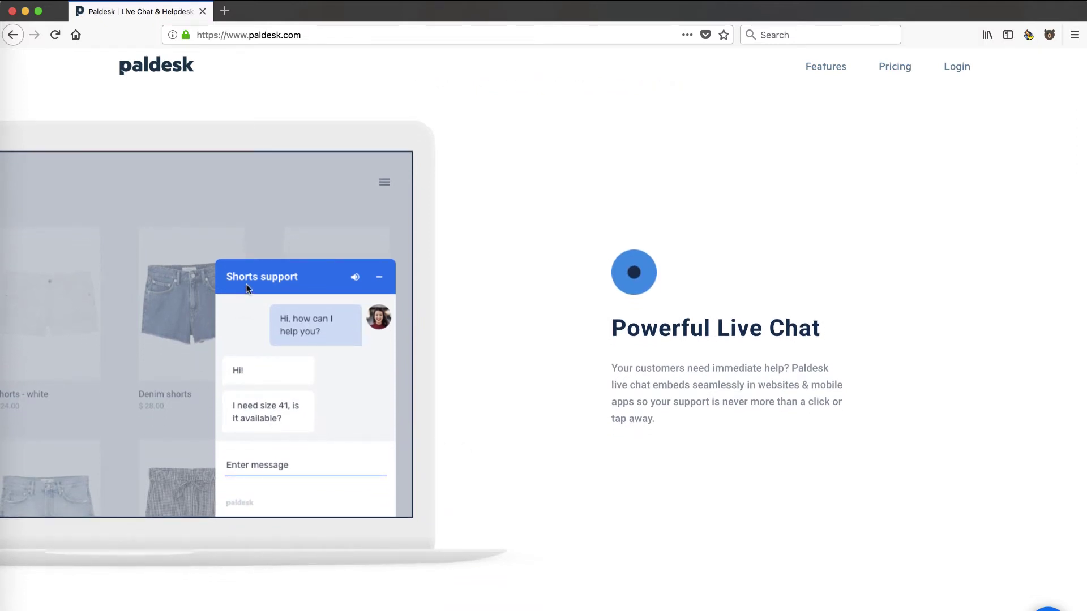
pyautogui.scroll(-5, 538, 447)
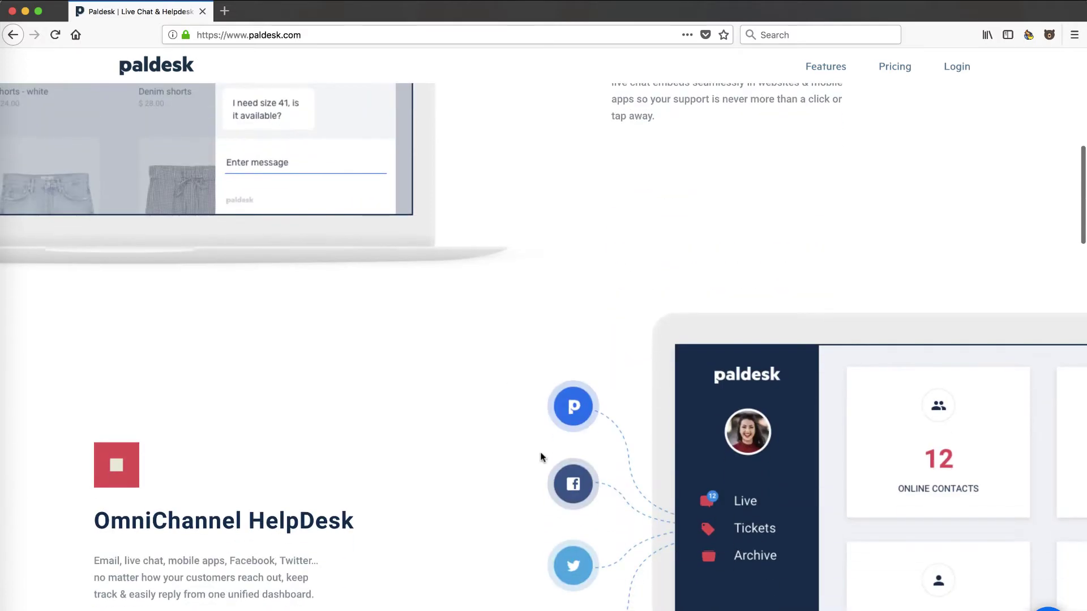
pyautogui.scroll(-3, 541, 454)
pyautogui.scroll(10, 541, 457)
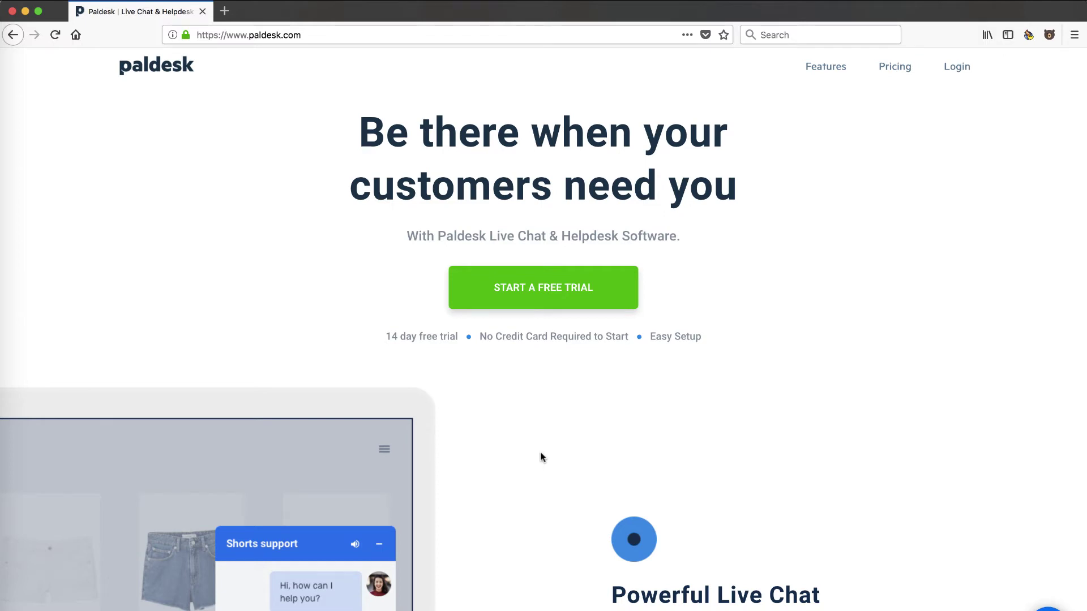
# - Start a free trial by registering with a business e-mail address
pyautogui.click(543, 293)
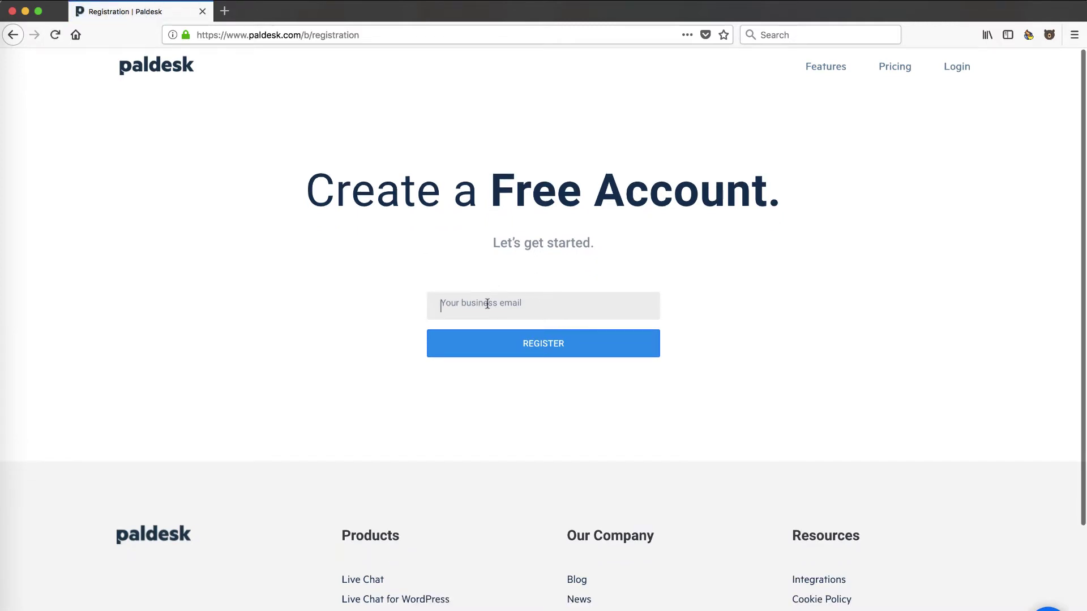
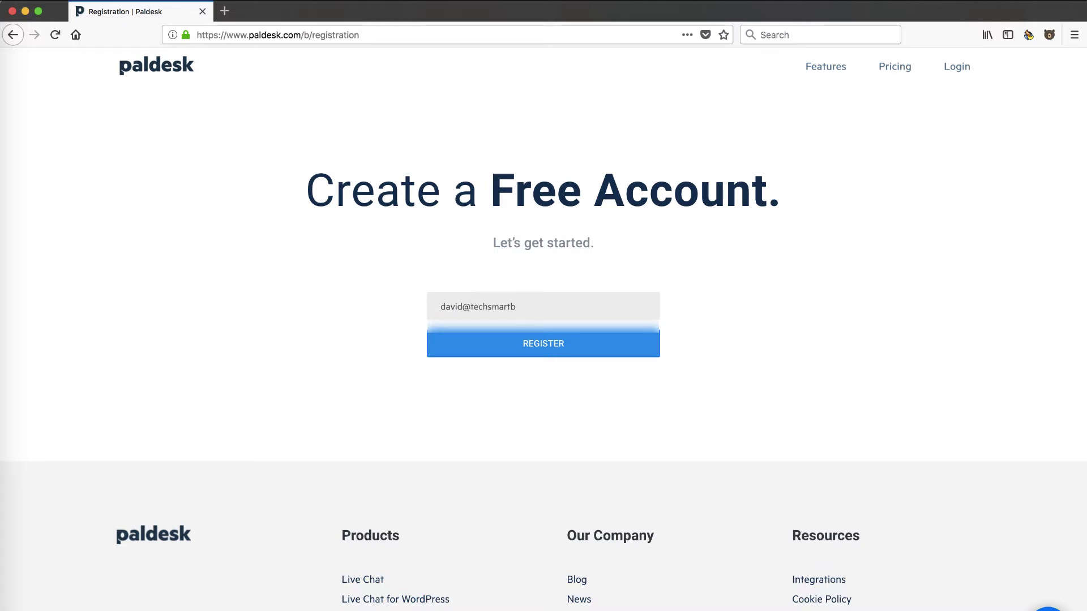
pyautogui.click(519, 342)
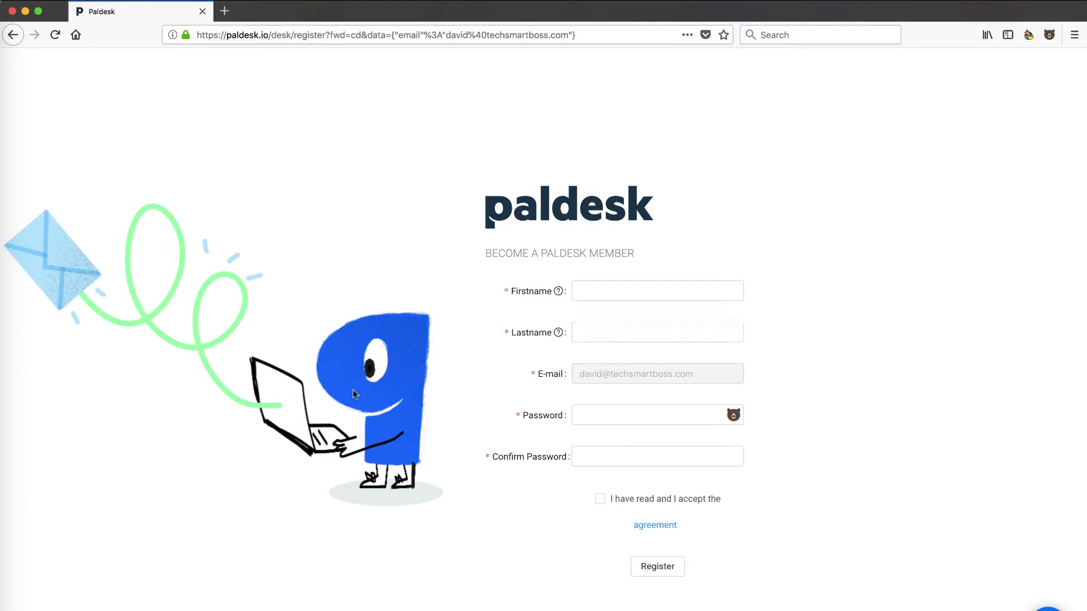
# - Enter the first name, last name, and an account password with its confirmation
pyautogui.click(609, 288)
pyautogui.press('Tab')
pyautogui.press('Tab')
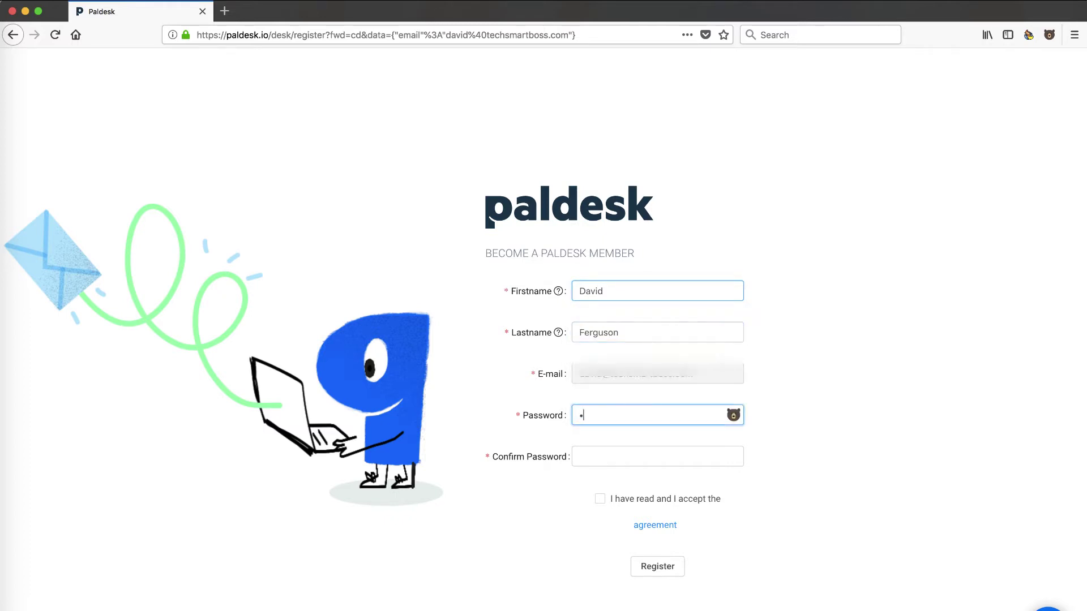
pyautogui.press('BackSpace')
pyautogui.press('BackSpace')
pyautogui.press('Tab')
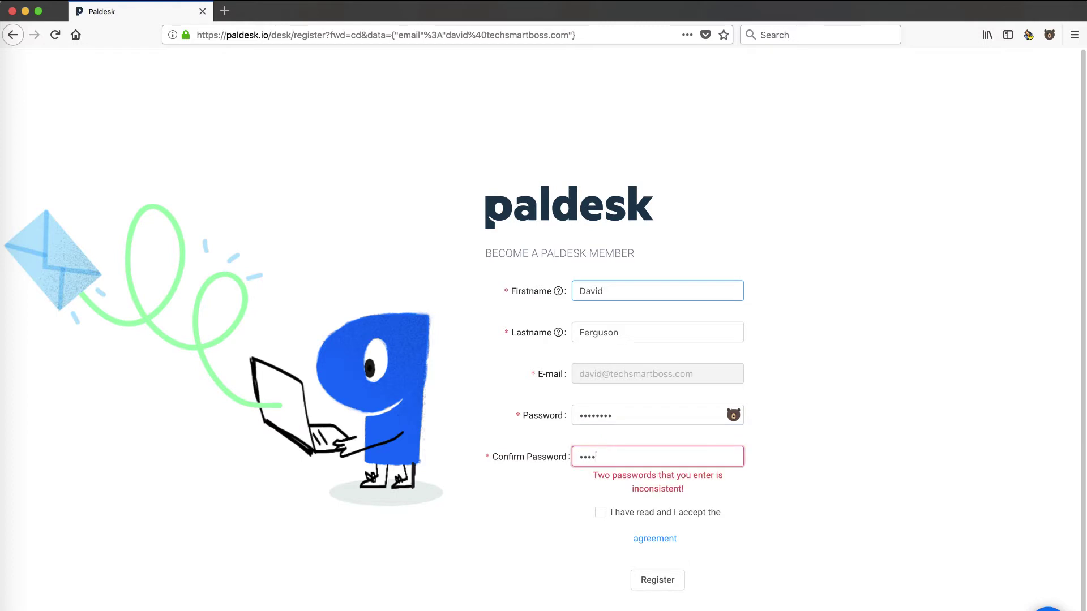
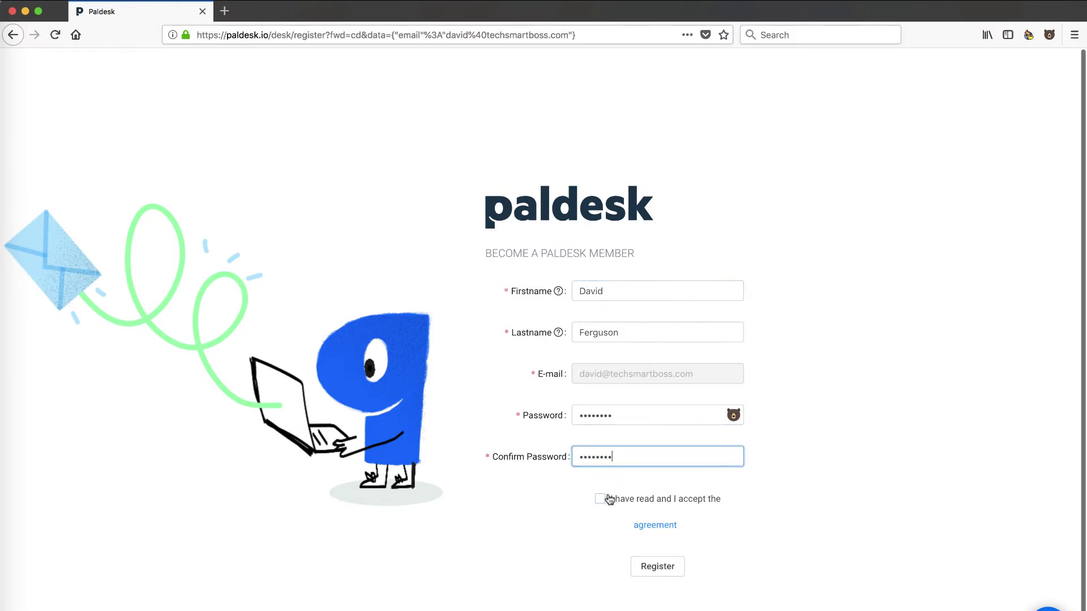
# - Accept the user agreement and submit the registration
pyautogui.click(601, 499)
pyautogui.scroll(-1, 606, 502)
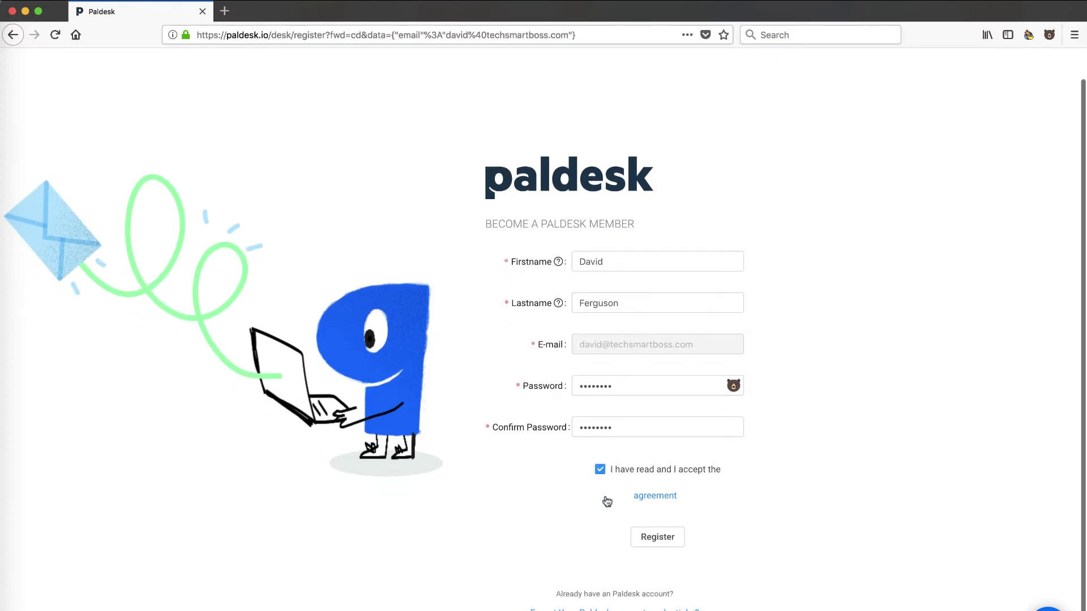
pyautogui.click(654, 539)
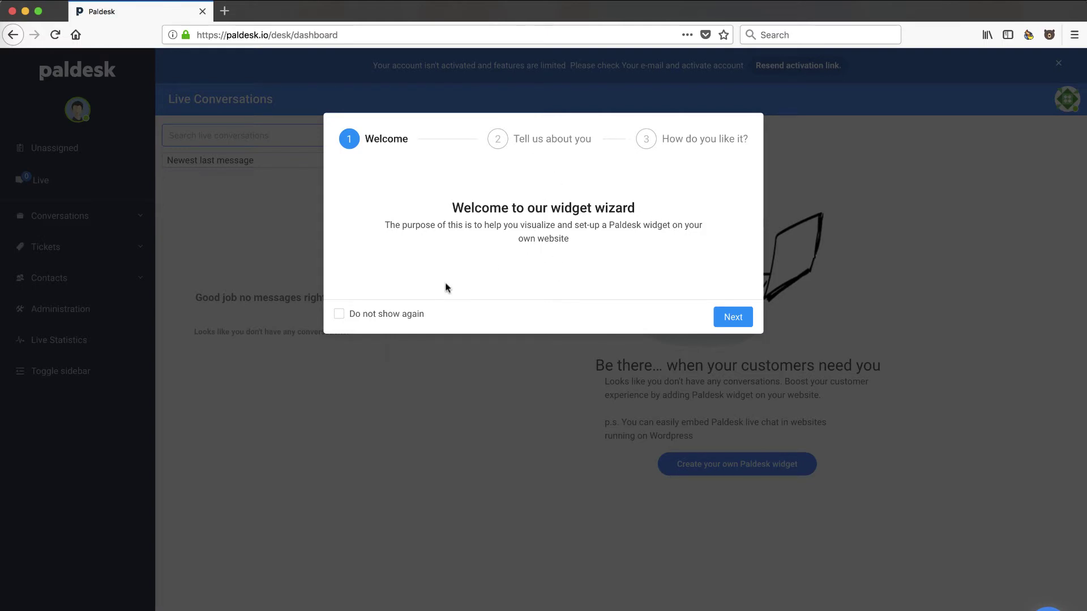
# - Stop the widget wizard from reappearing, enter the site URL, and finish the wizard
pyautogui.click(339, 315)
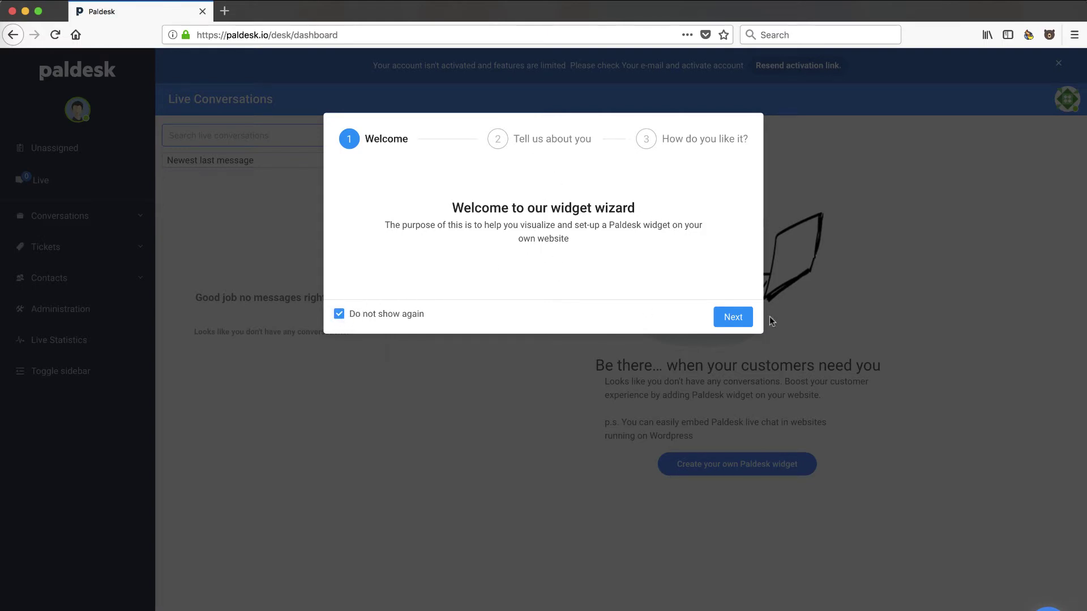
pyautogui.click(734, 318)
pyautogui.click(519, 240)
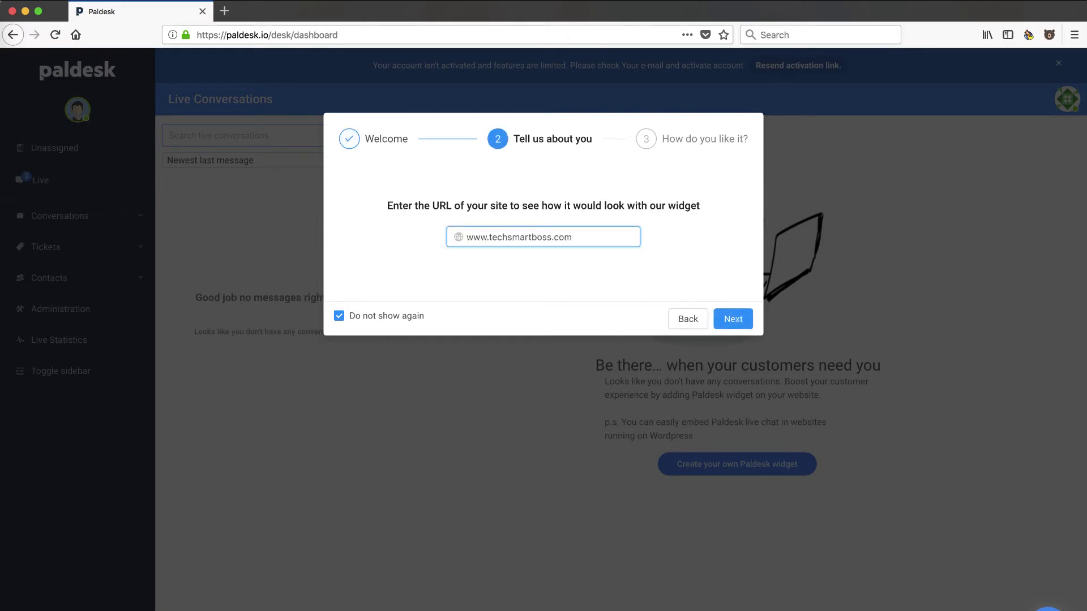
pyautogui.click(733, 319)
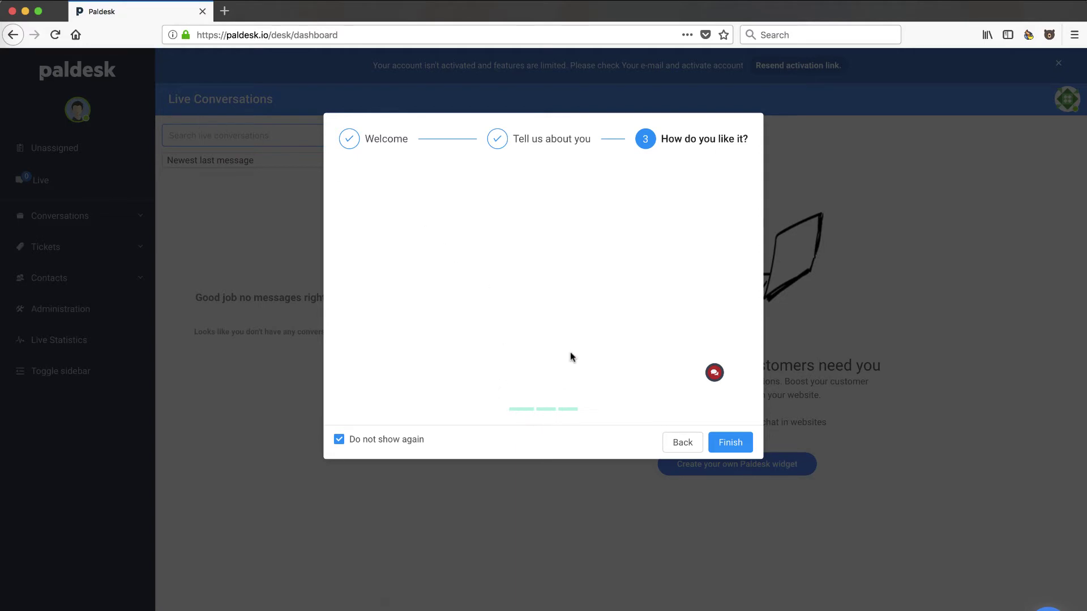
pyautogui.click(731, 441)
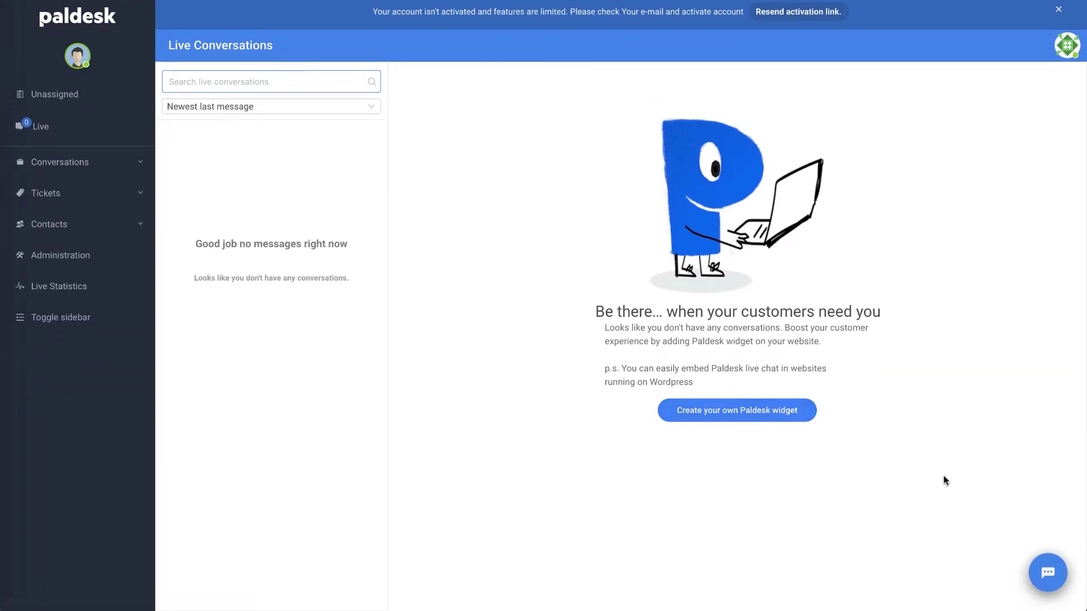
# - Test the chat widget, then load paldesk.com and try its contact options and e-mail form
pyautogui.click(1048, 576)
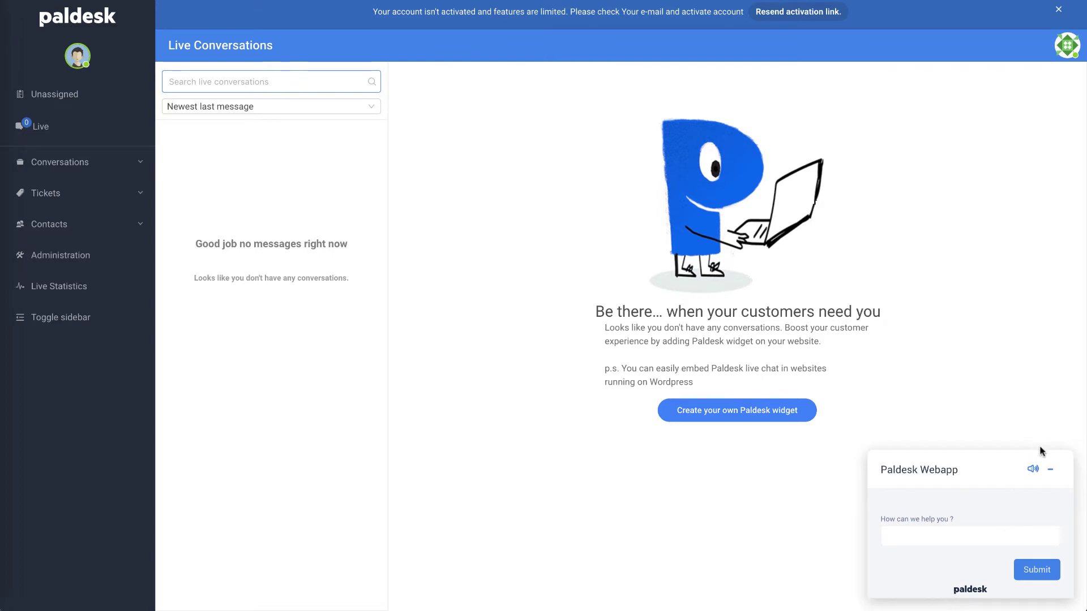
pyautogui.click(1051, 469)
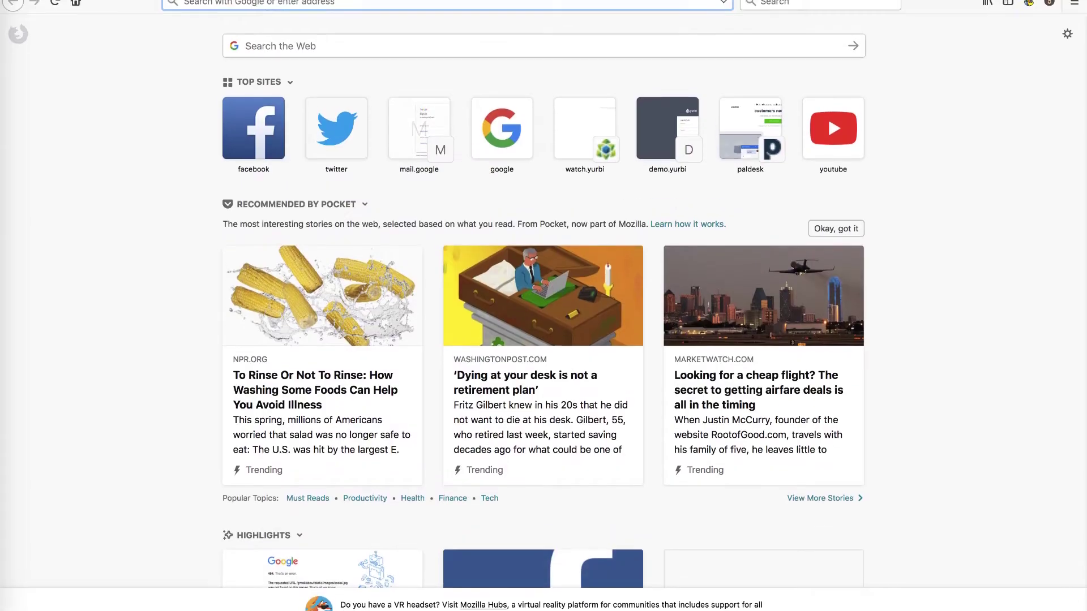
pyautogui.write('palde')
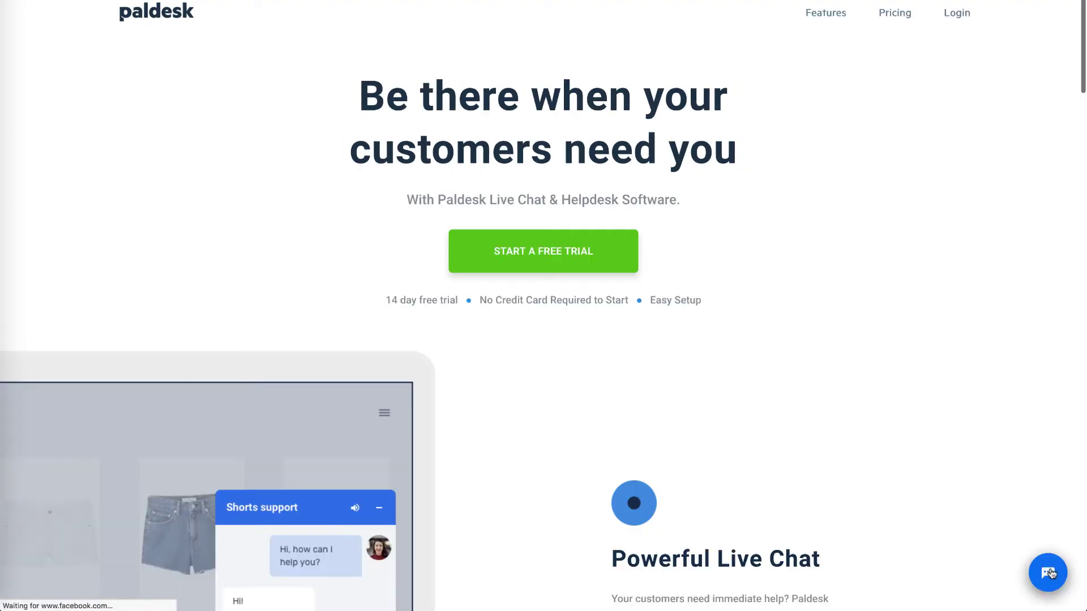
pyautogui.click(1048, 573)
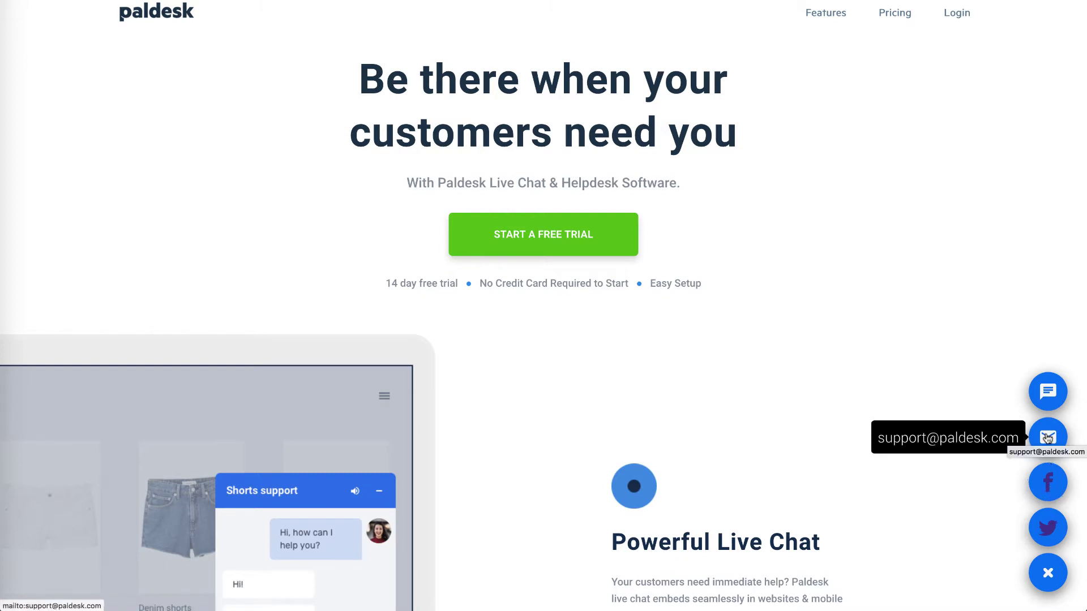
pyautogui.click(1047, 431)
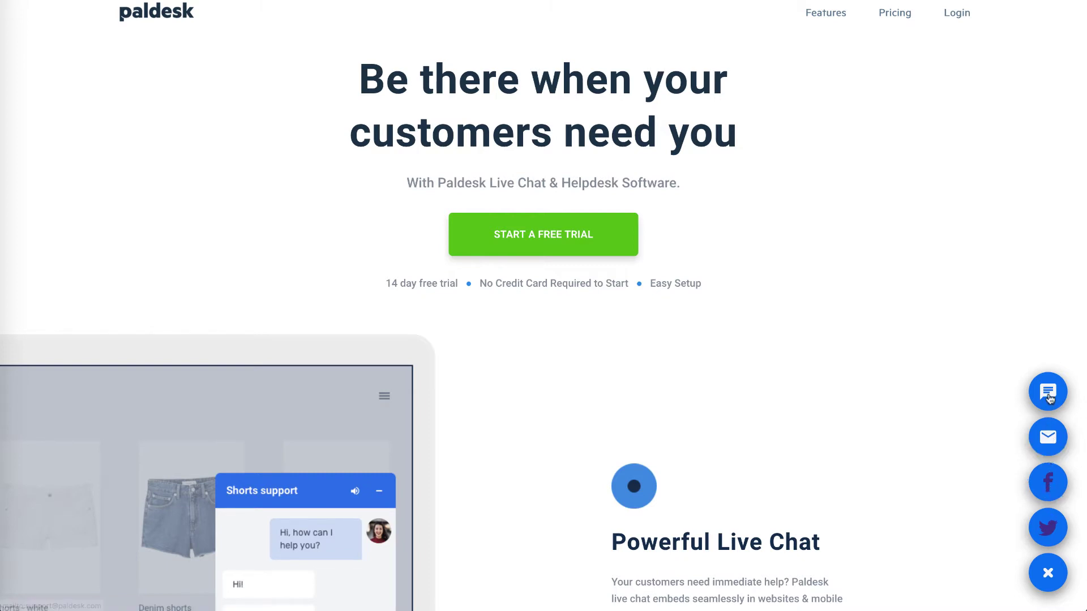
pyautogui.click(1050, 385)
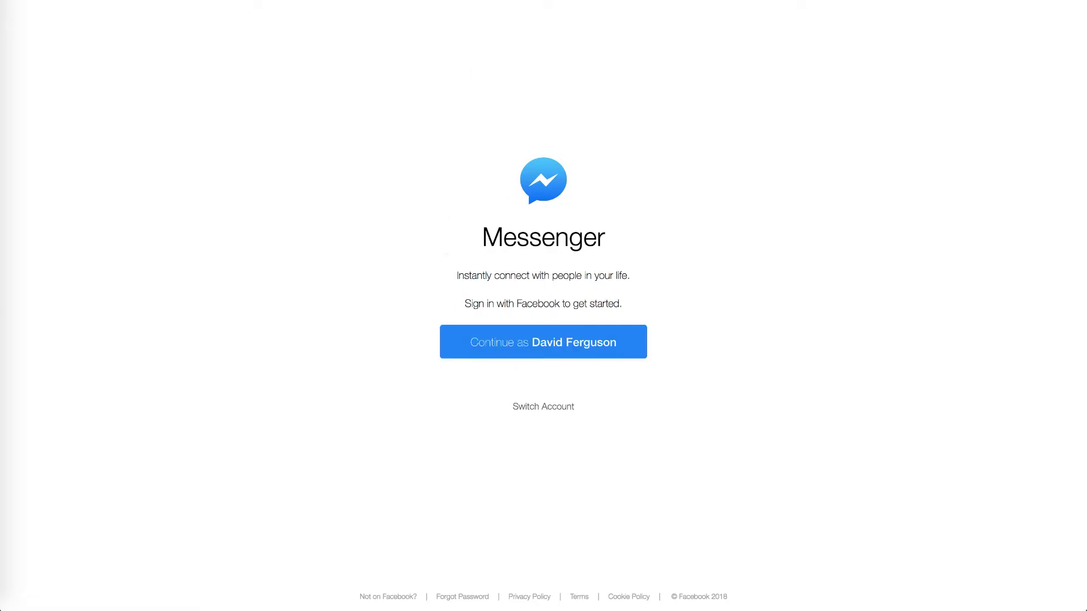
# - Close the Messenger sign-in page with Ctrl+W to get back to Live Conversations
pyautogui.hotkey('ctrl', 'w')
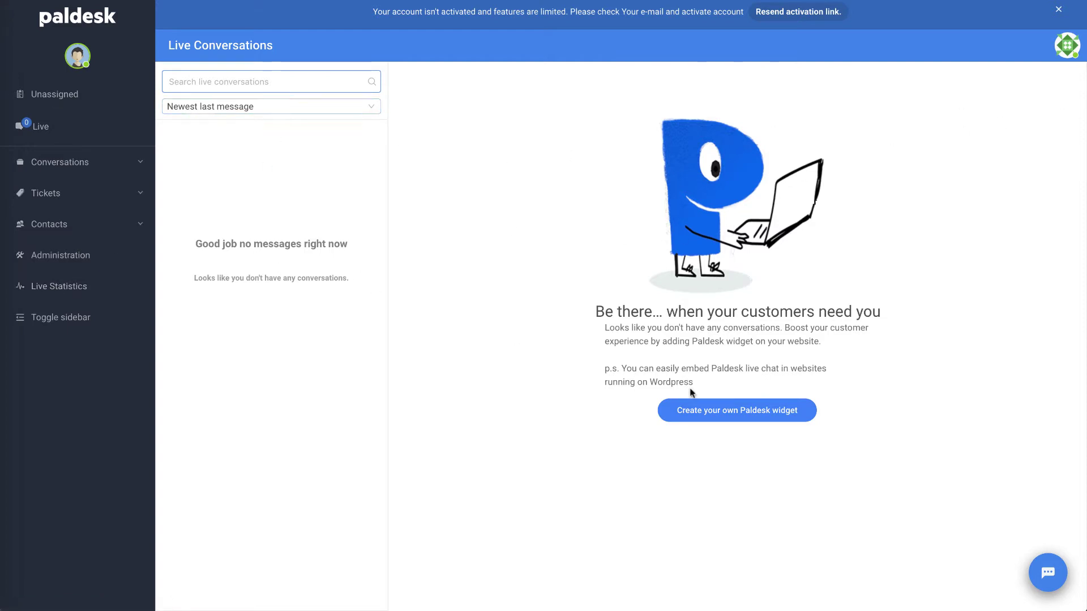
# - Browse My tickets, All contacts and Blacklist in the sidebar, then open Administration
pyautogui.click(99, 169)
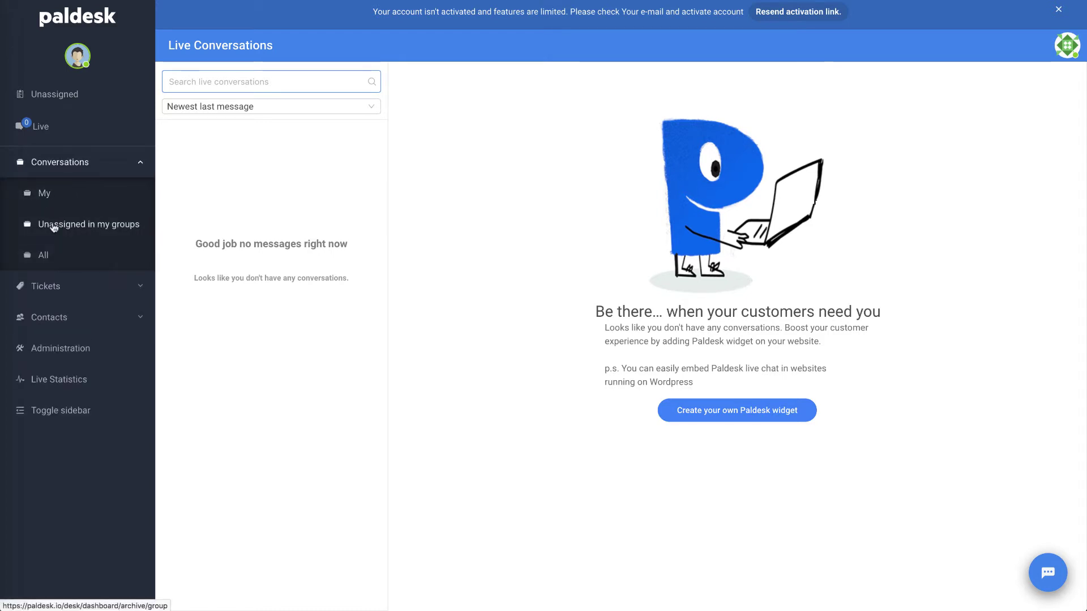
pyautogui.click(49, 287)
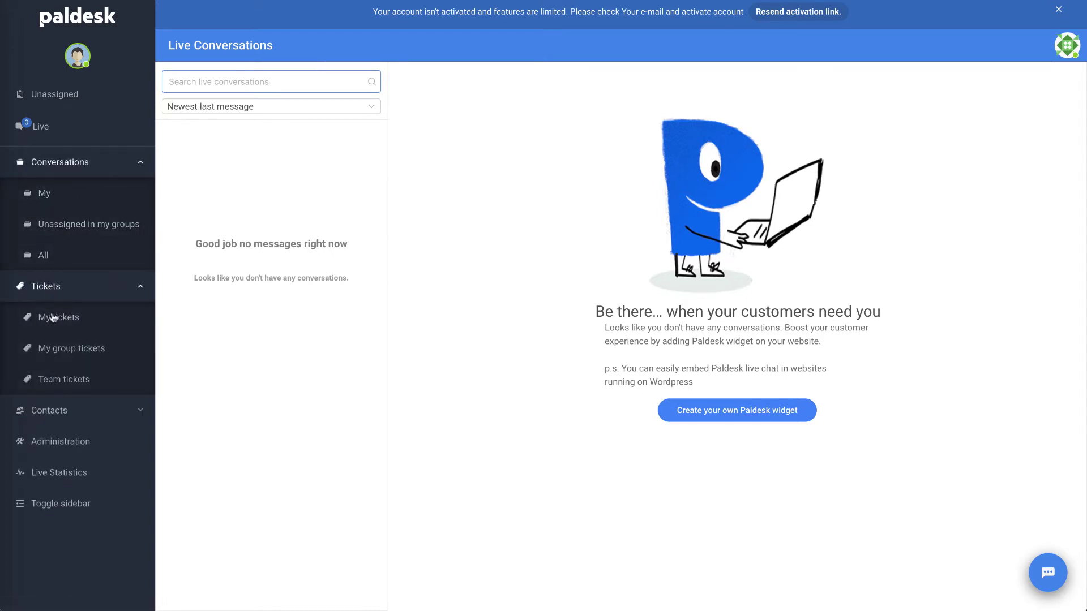
pyautogui.click(56, 317)
pyautogui.click(67, 417)
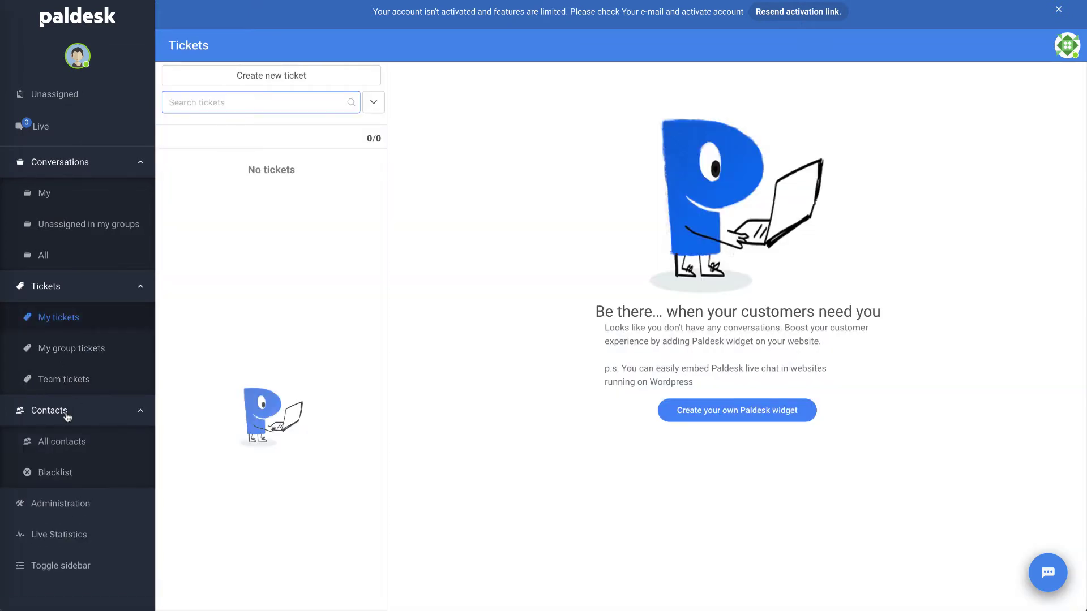
pyautogui.click(62, 448)
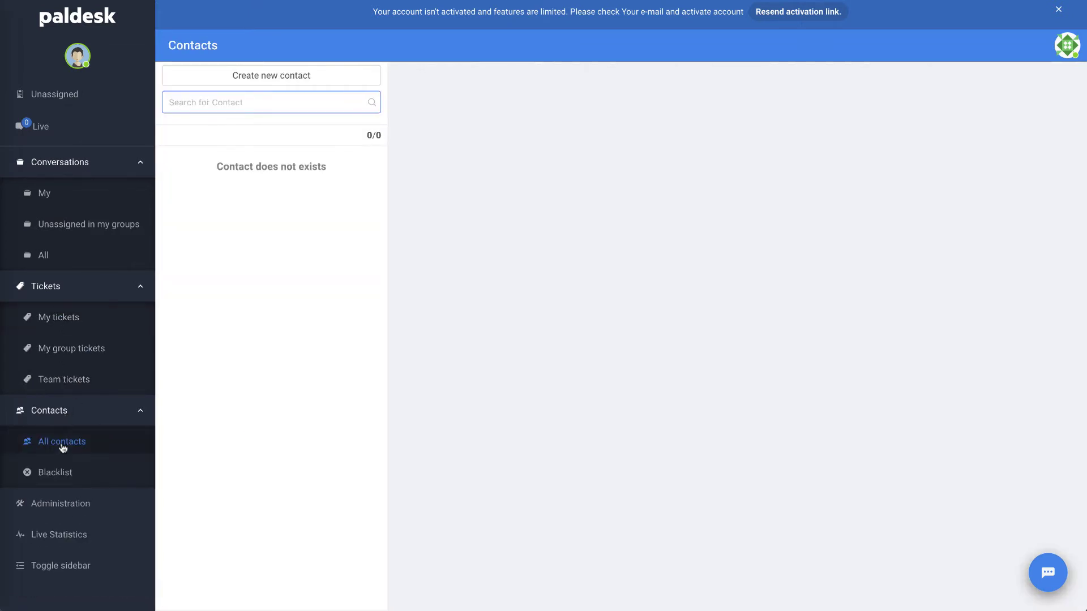
pyautogui.click(52, 480)
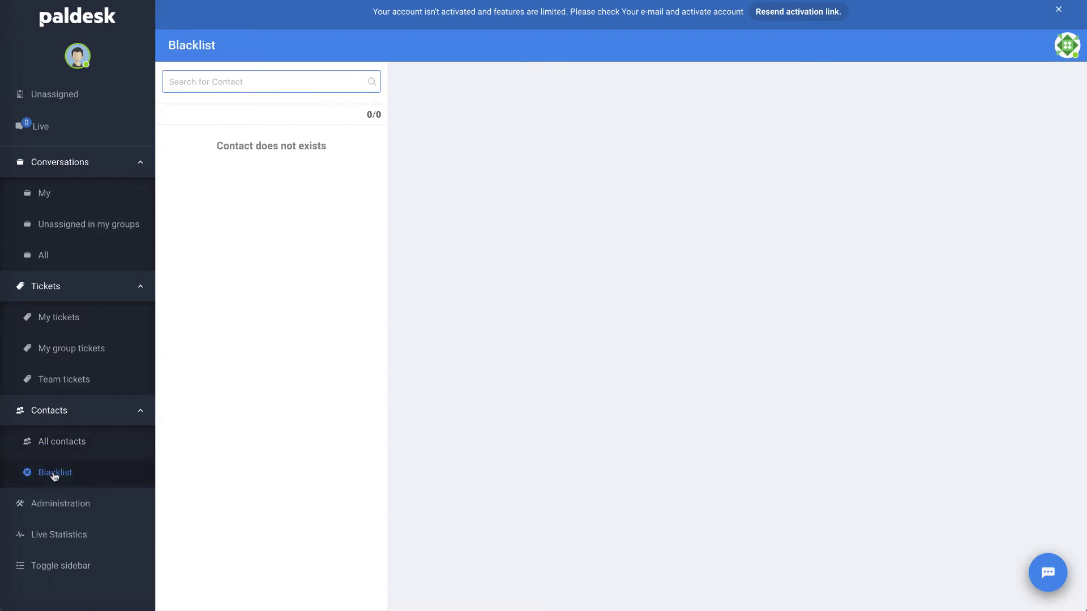
pyautogui.click(70, 509)
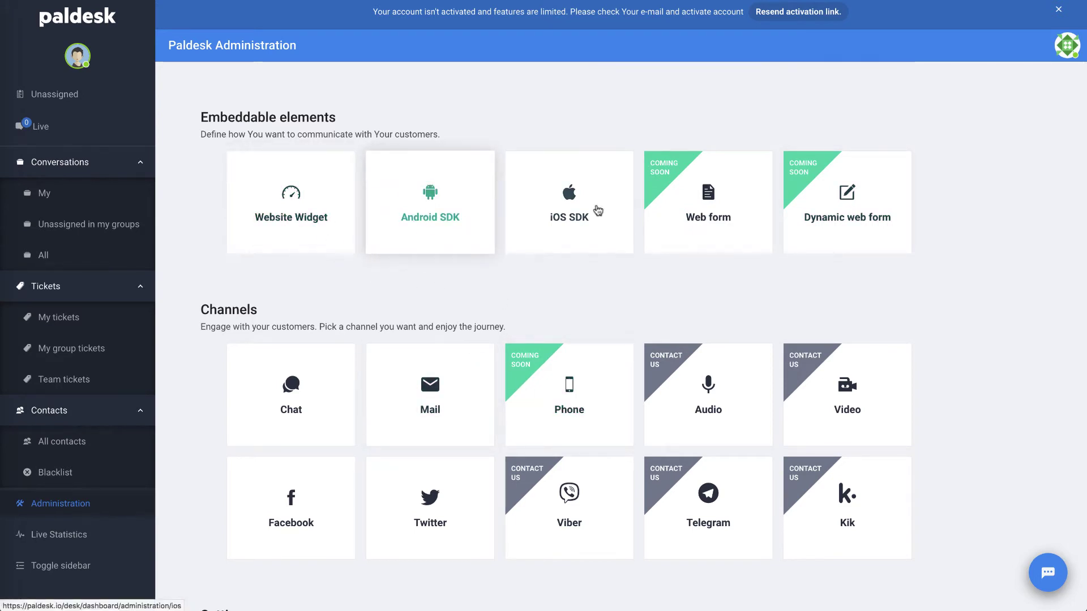
# - Review the Knowledge base categories: Instructions, Problems, Questions and Answers, Uncategorized and Paldesk
pyautogui.scroll(-1, 575, 267)
pyautogui.scroll(-2, 575, 272)
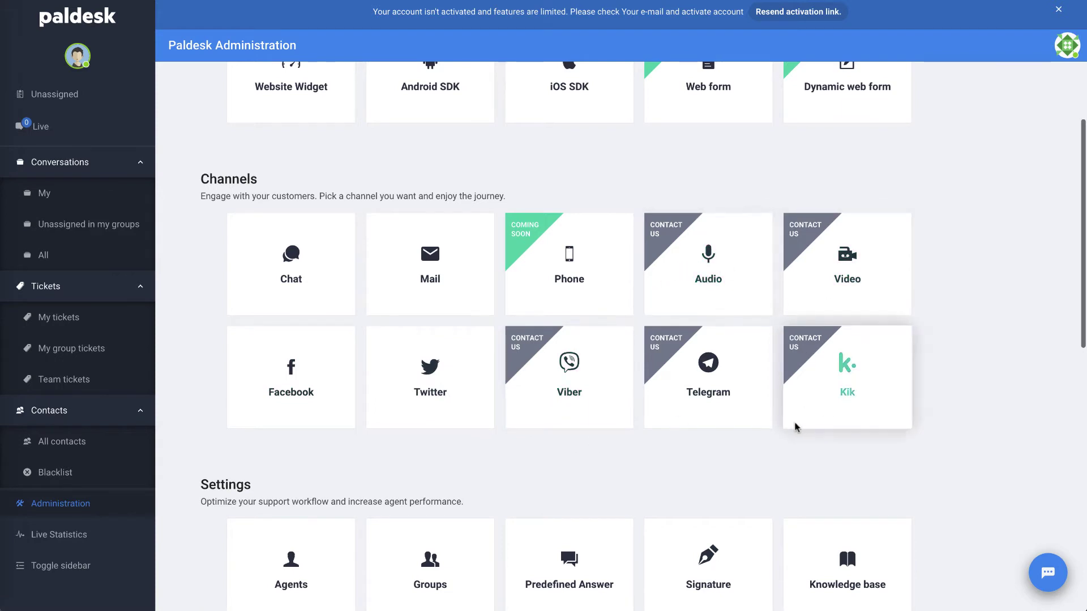
pyautogui.scroll(-3, 794, 427)
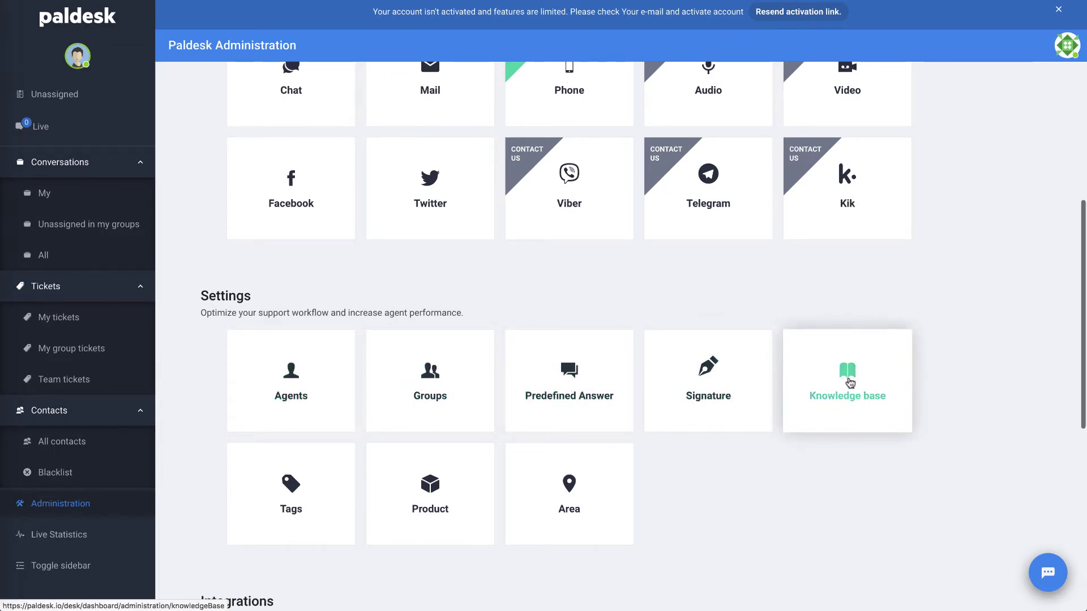
pyautogui.click(850, 384)
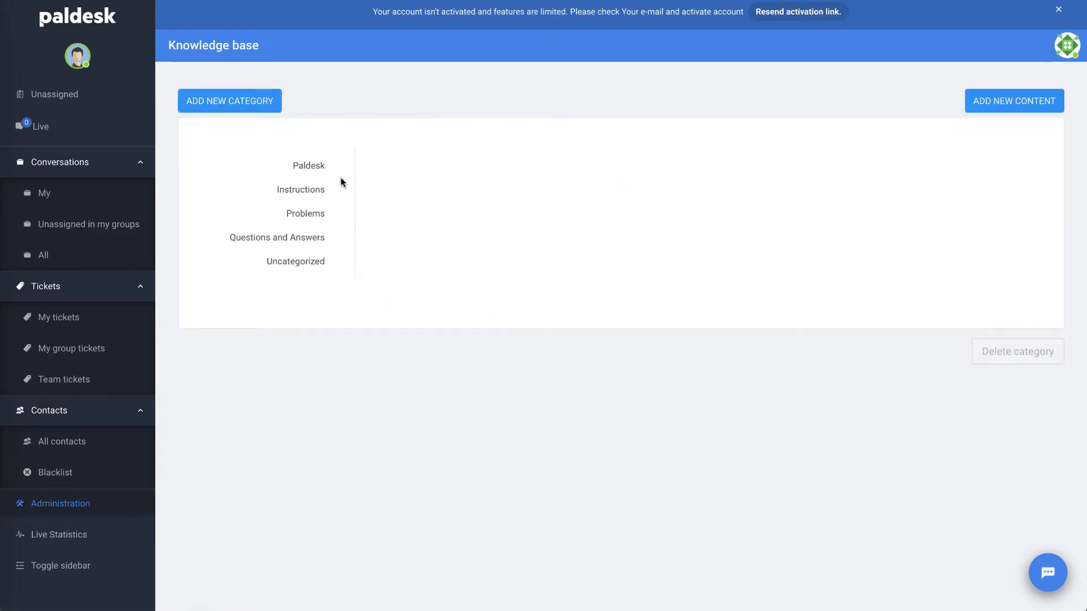
pyautogui.click(306, 190)
pyautogui.click(311, 215)
pyautogui.click(306, 240)
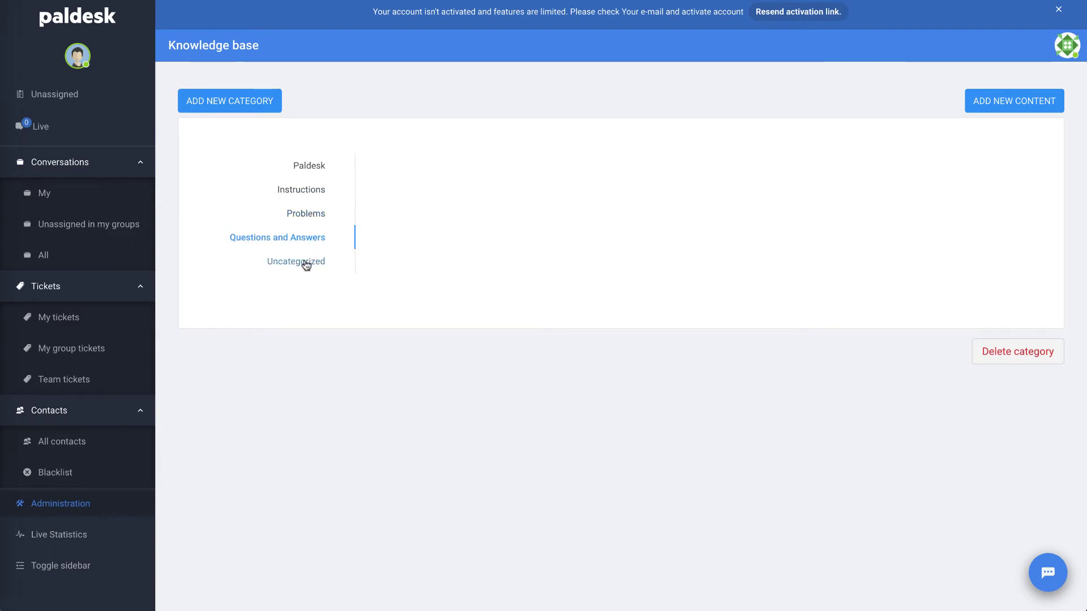
pyautogui.click(306, 264)
pyautogui.click(310, 168)
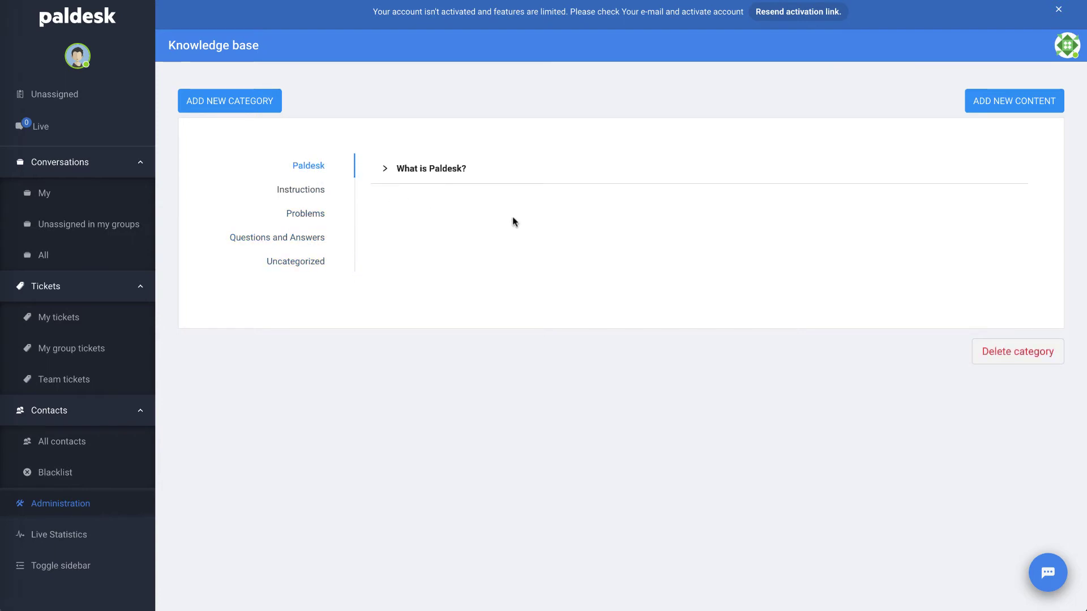
pyautogui.click(67, 506)
# - Look through the Products and Areas settings lists
pyautogui.scroll(-3, 571, 440)
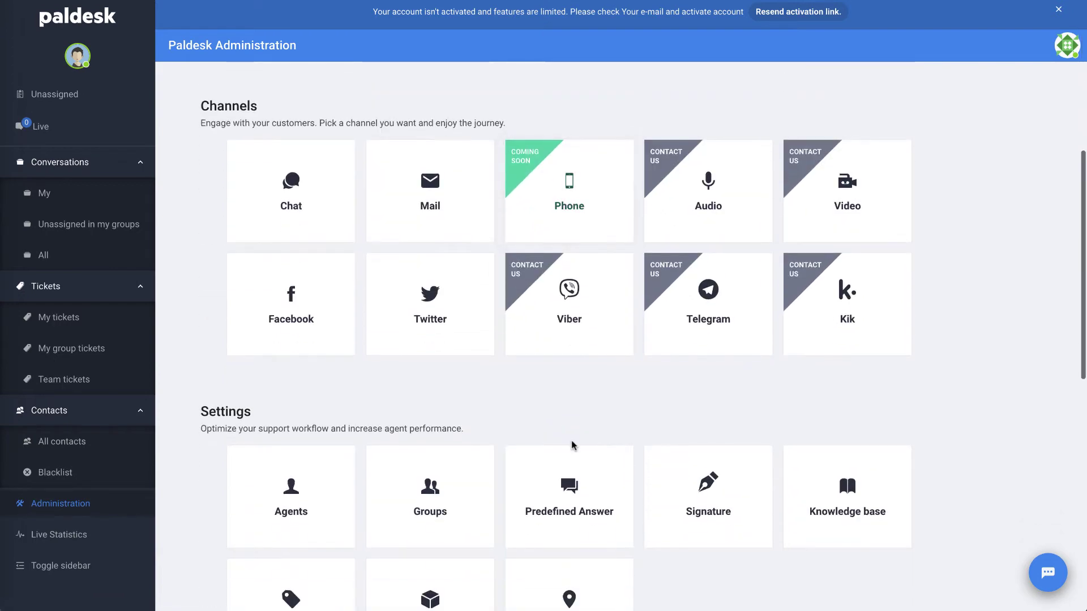
pyautogui.scroll(-3, 571, 441)
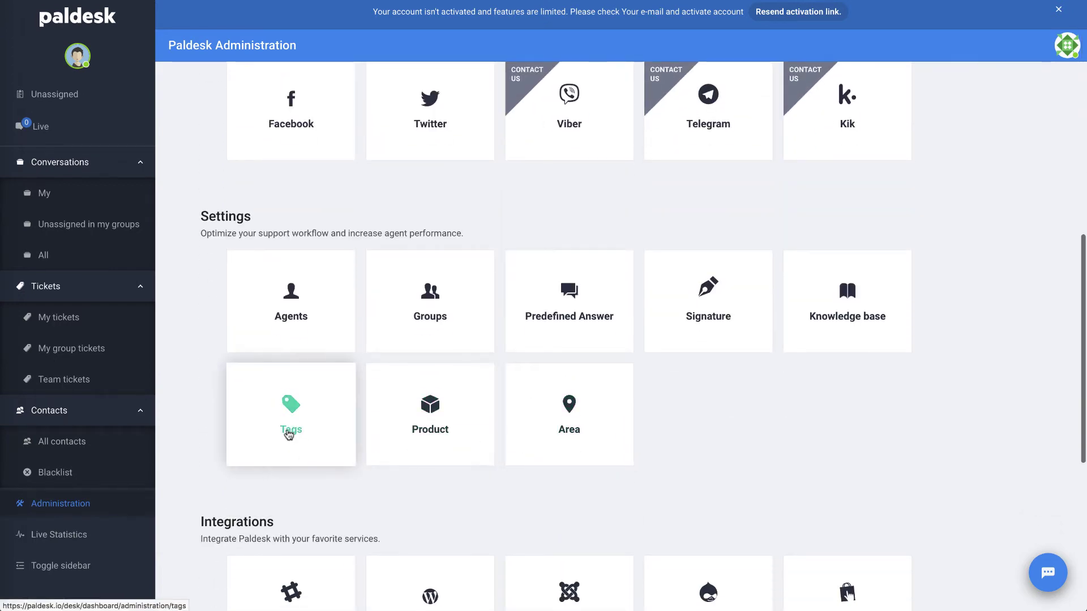
pyautogui.click(432, 422)
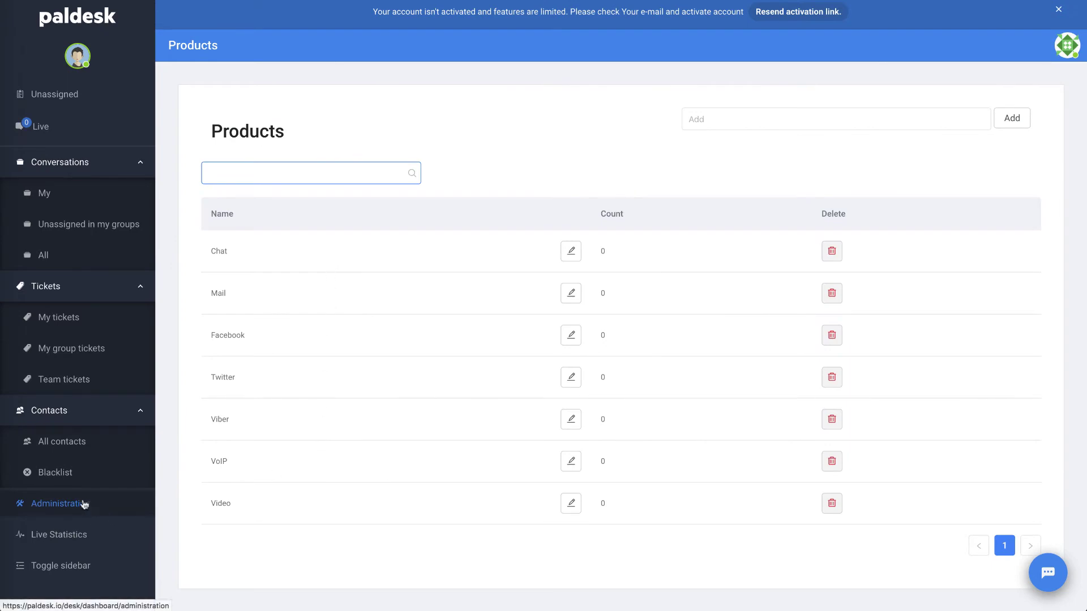
pyautogui.click(61, 505)
pyautogui.scroll(-7, 609, 499)
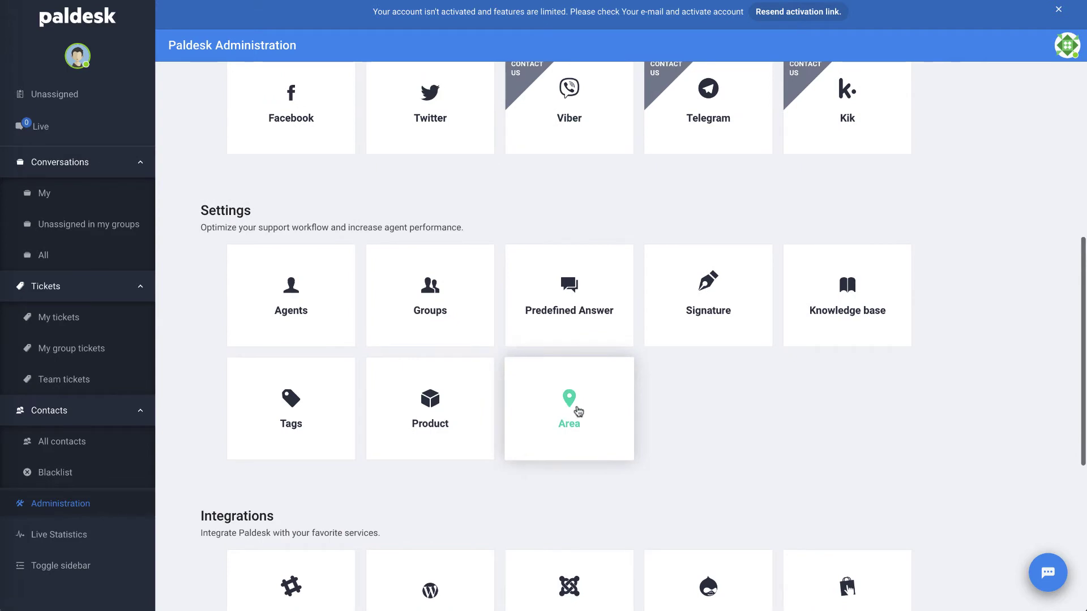
pyautogui.click(568, 403)
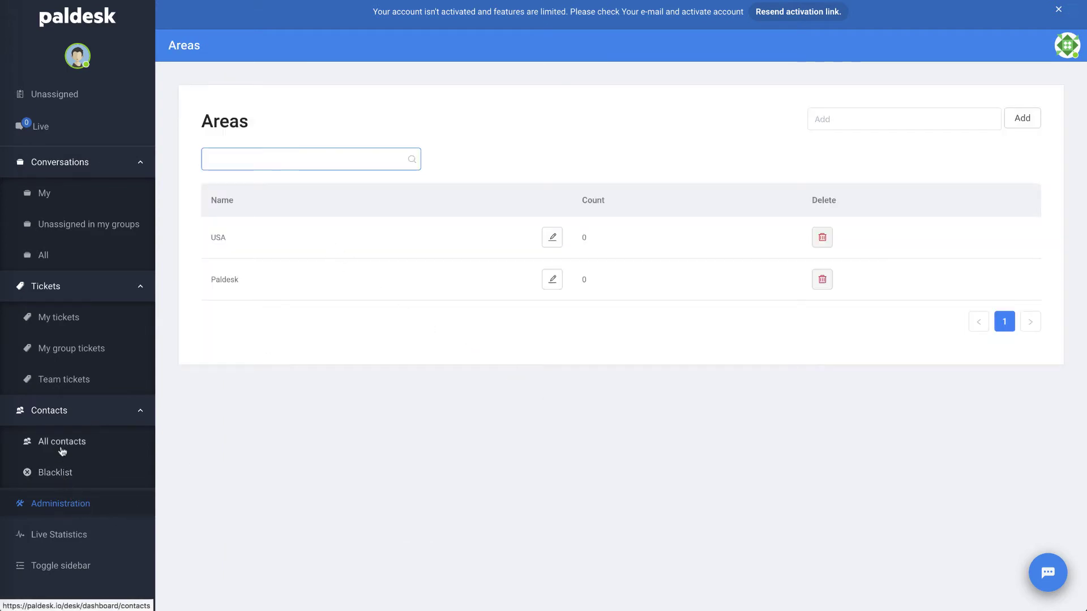
pyautogui.click(66, 504)
# - Open the Mail channel settings from the Administration page
pyautogui.scroll(-5, 544, 549)
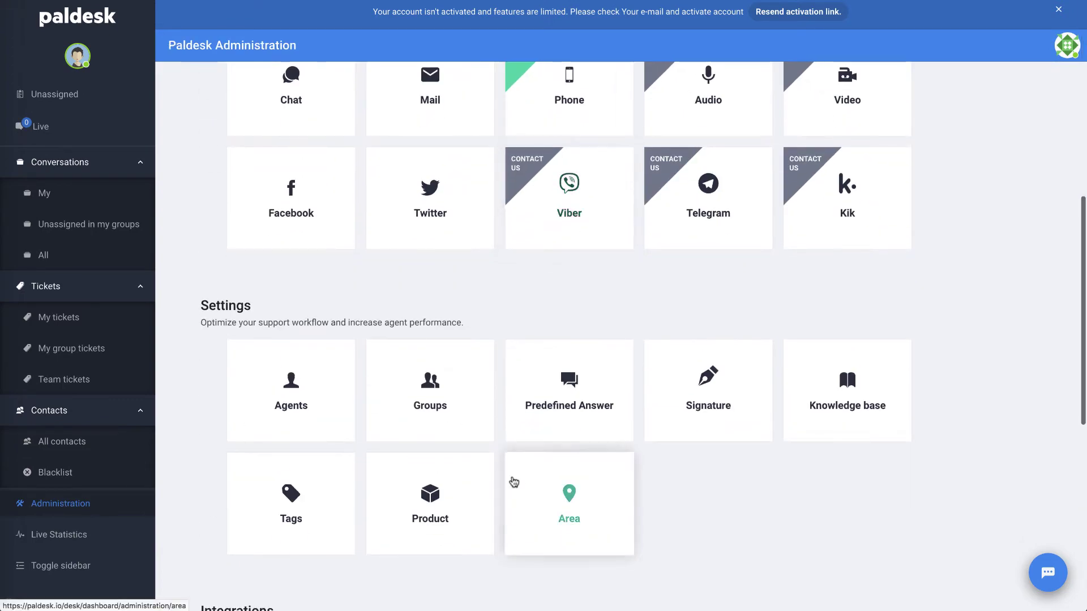
pyautogui.scroll(-8, 566, 498)
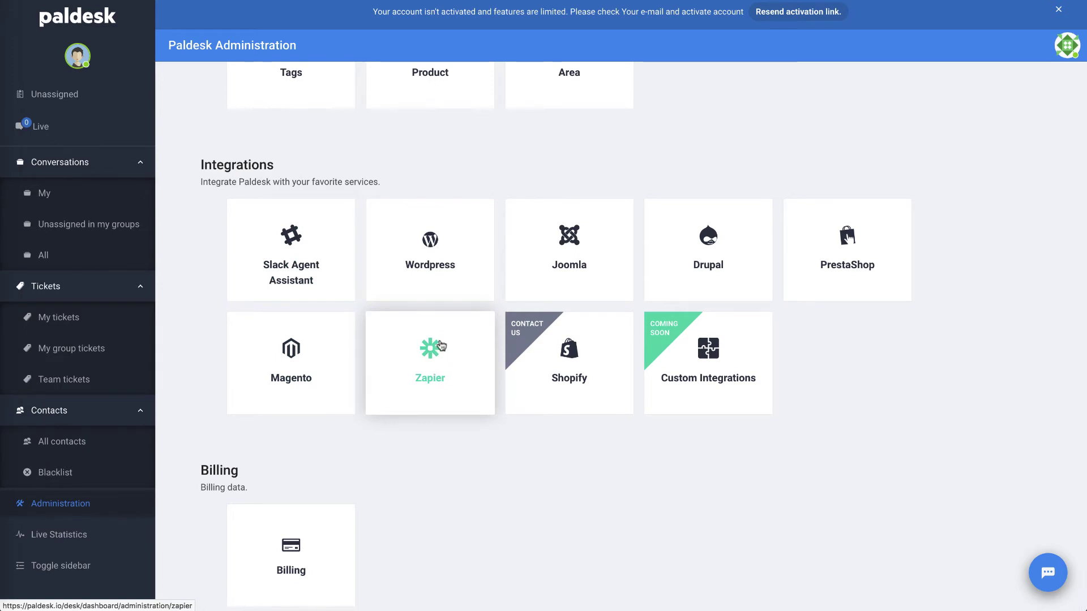
pyautogui.scroll(-1, 447, 393)
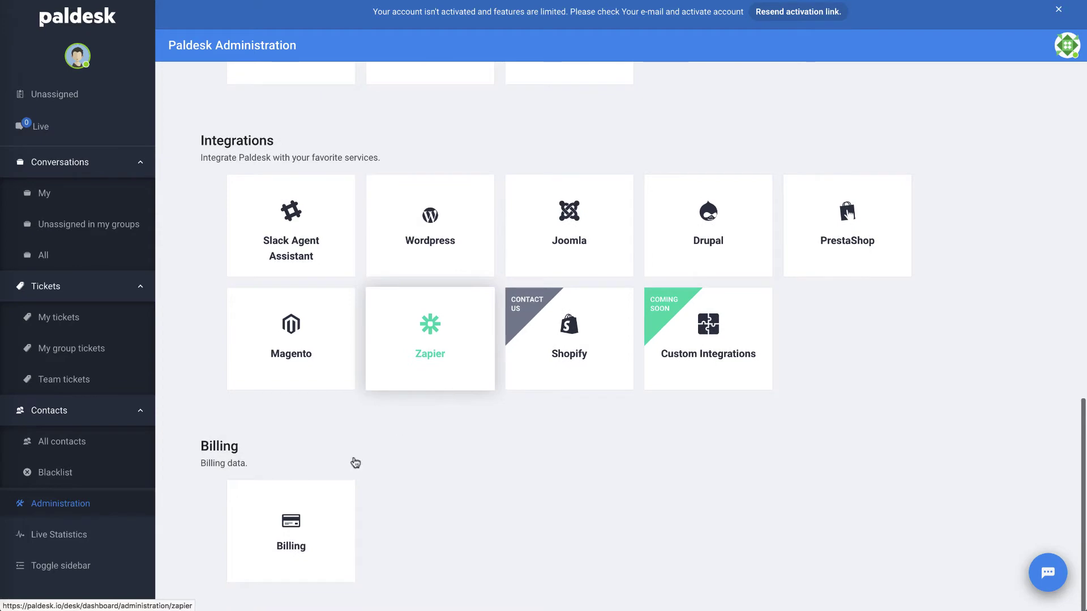
pyautogui.scroll(10, 337, 330)
pyautogui.scroll(3, 335, 330)
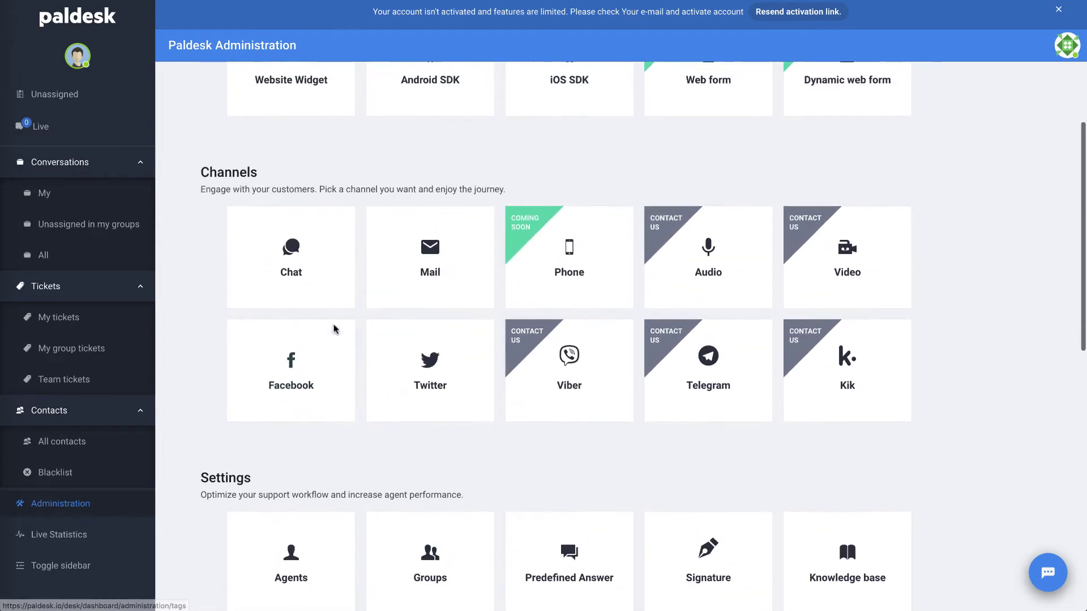
pyautogui.click(393, 288)
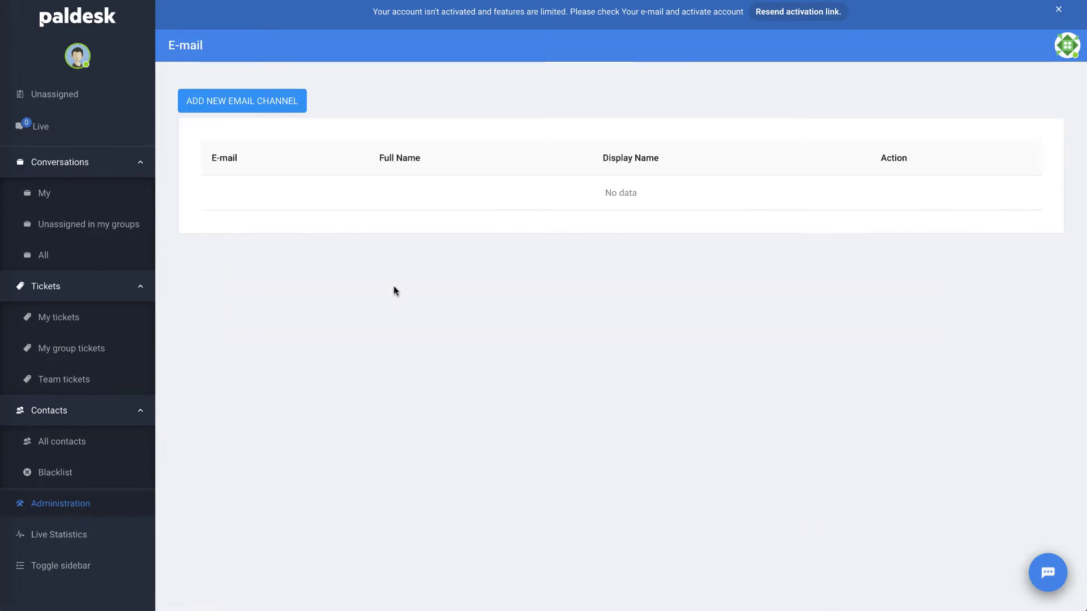
# - Inspect a new e-mail channel's Display name, group and Password fields, then close without saving
pyautogui.click(244, 108)
pyautogui.click(470, 178)
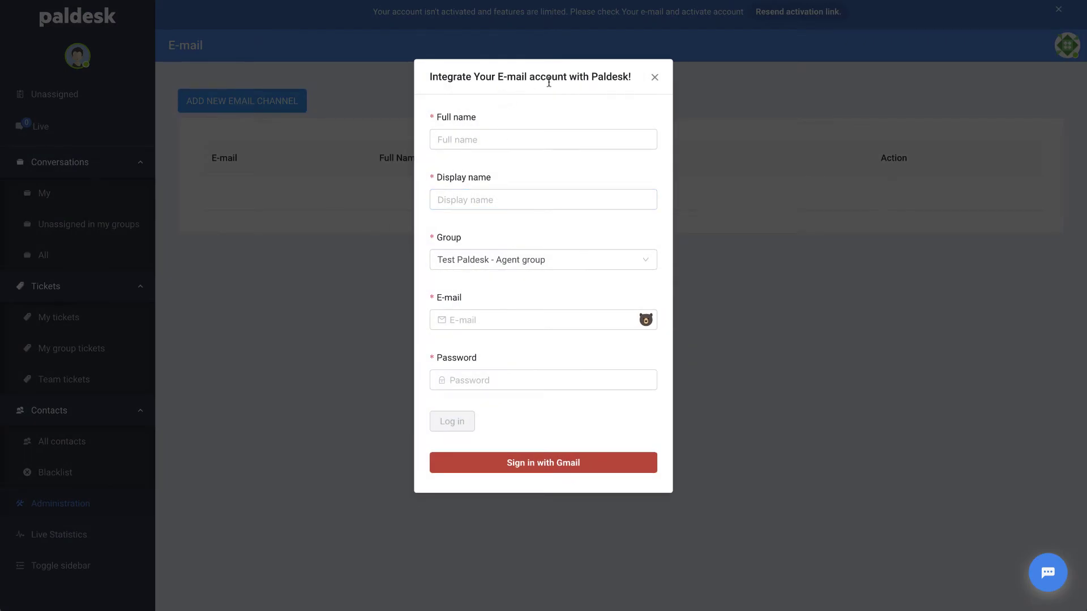
pyautogui.click(558, 270)
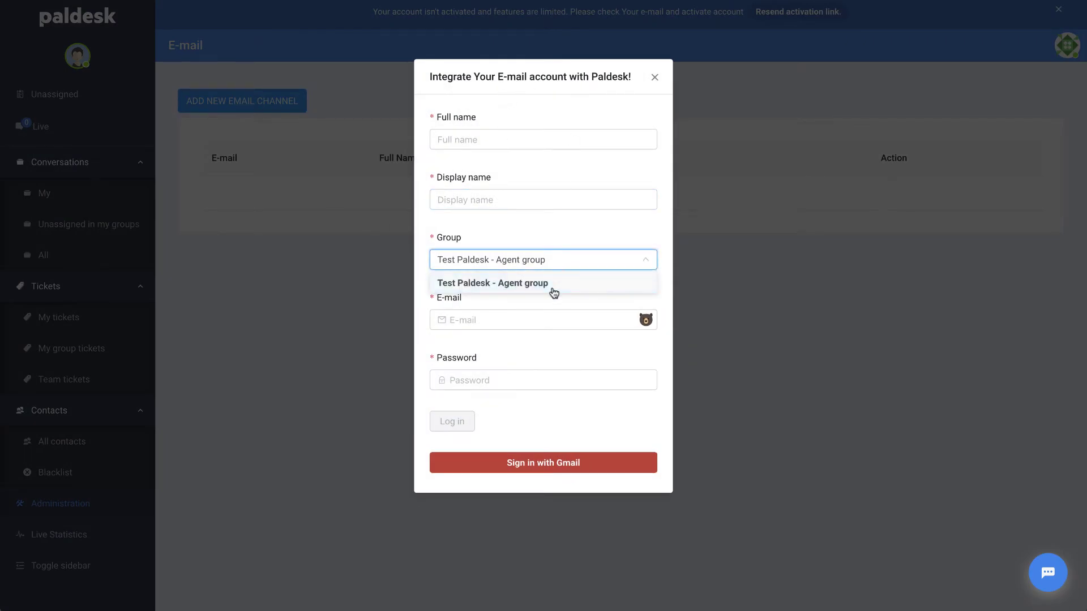
pyautogui.click(577, 240)
pyautogui.click(565, 376)
pyautogui.click(654, 77)
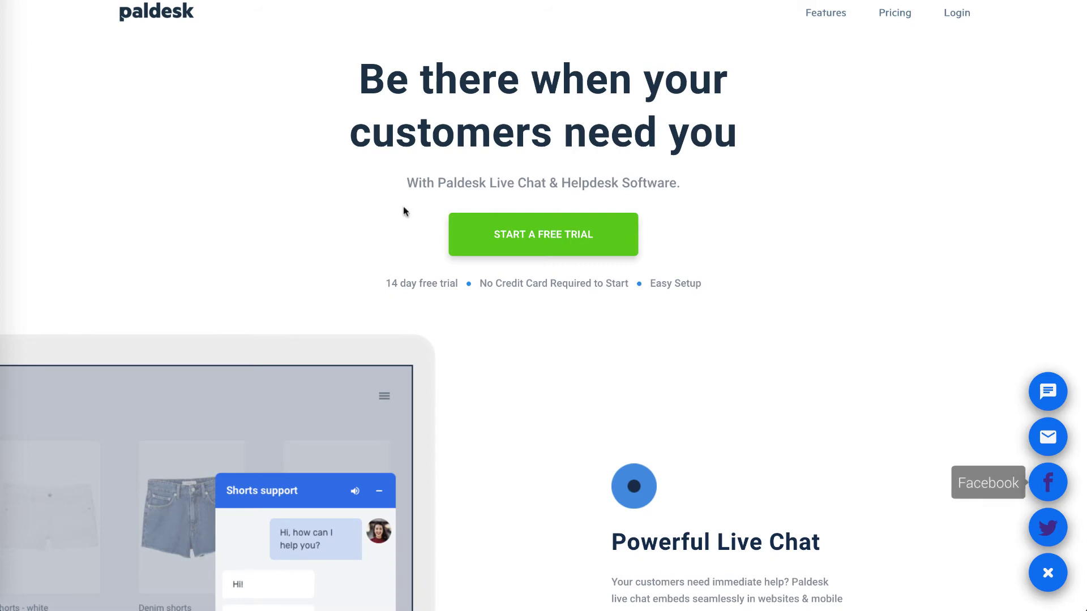
pyautogui.scroll(-5, 429, 276)
pyautogui.scroll(5, 430, 277)
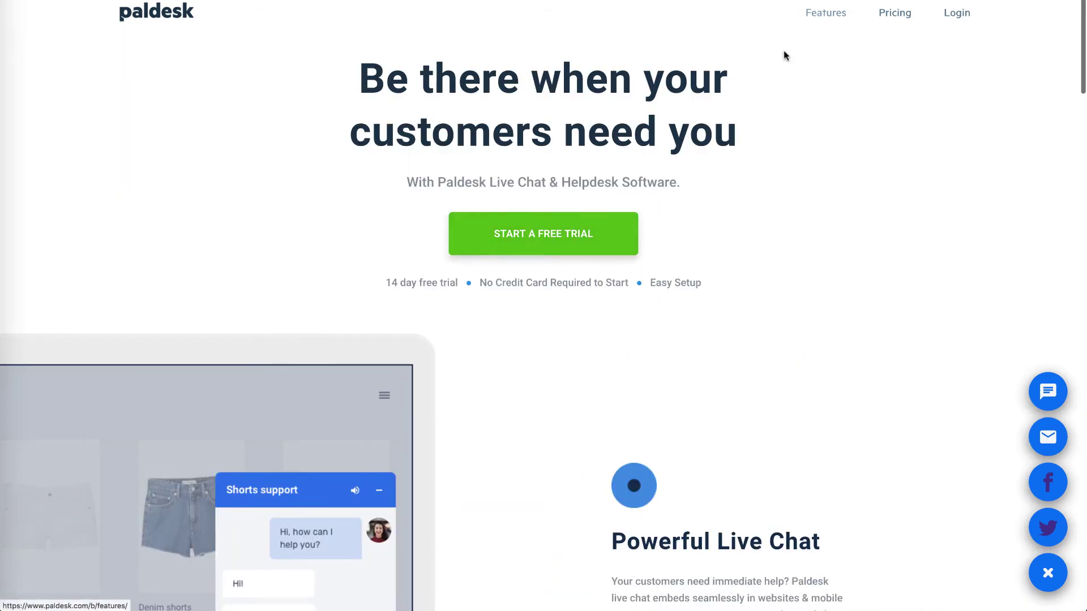
pyautogui.click(822, 14)
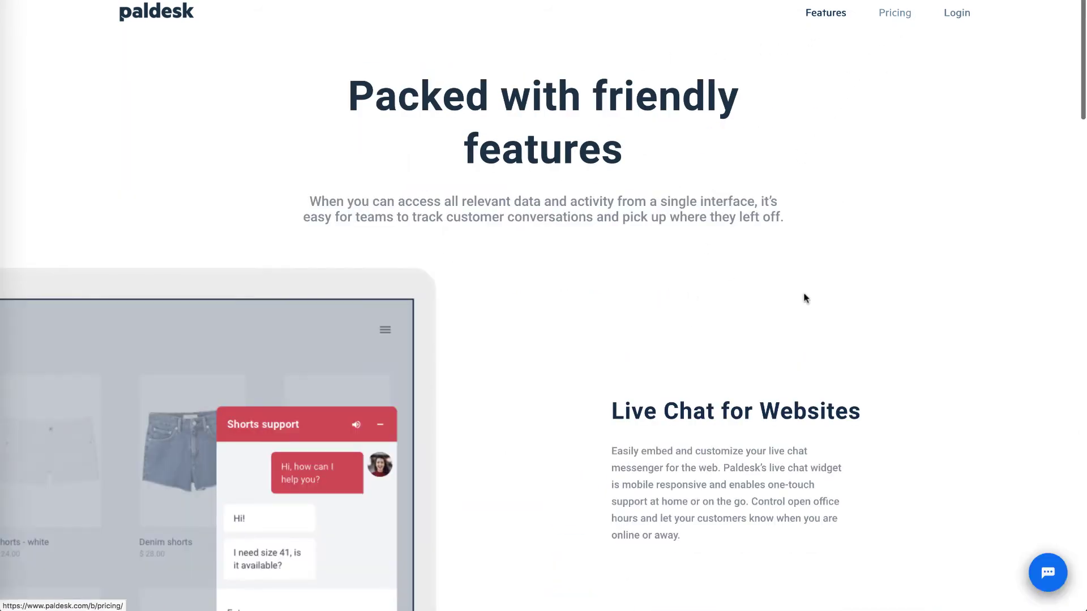
pyautogui.scroll(-10, 803, 296)
pyautogui.scroll(-20, 806, 298)
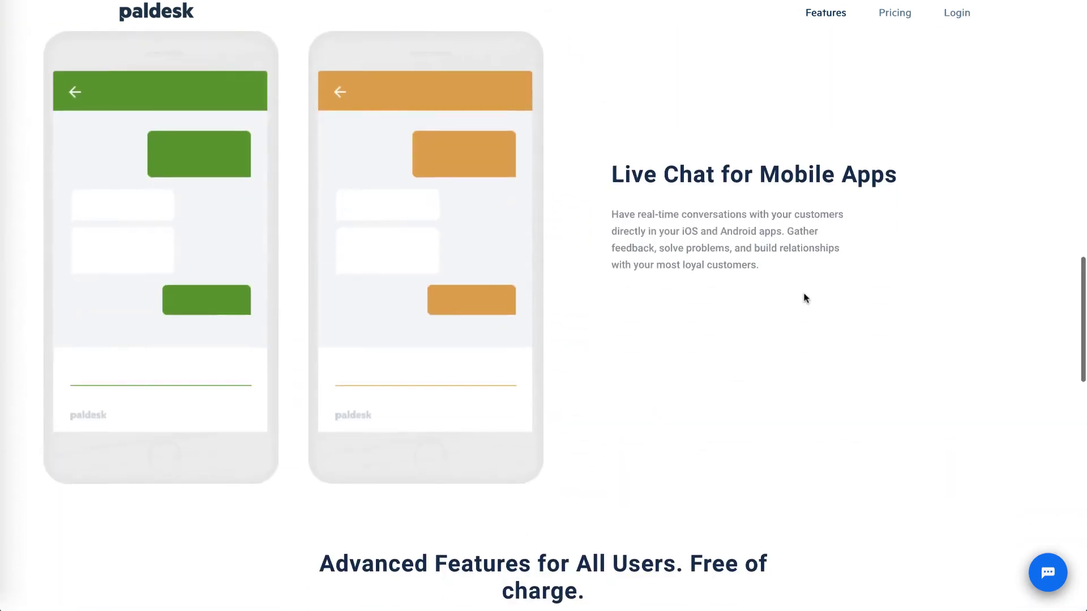
pyautogui.scroll(1, 805, 294)
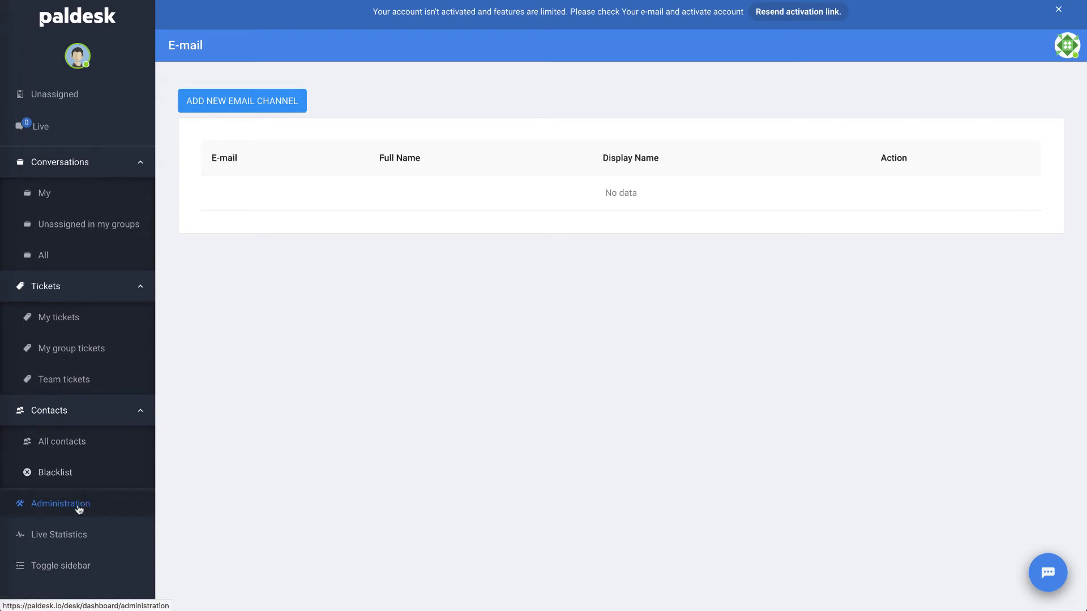
# - View the Live Statistics dashboard, then bring up the Administration page's Channels section
pyautogui.scroll(-1, 94, 346)
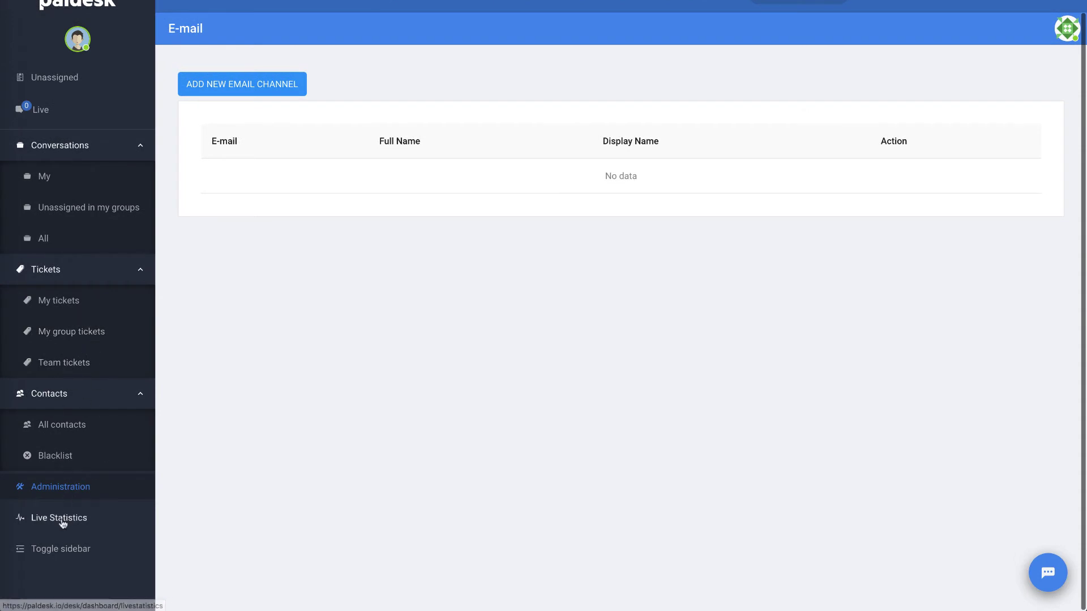
pyautogui.click(63, 519)
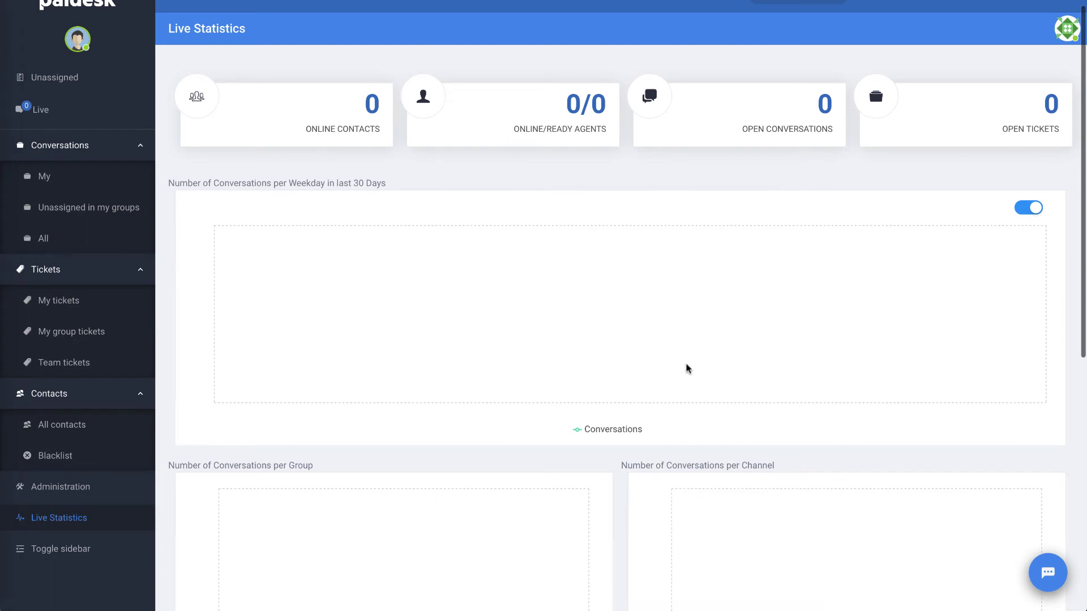
pyautogui.scroll(-1, 687, 368)
pyautogui.scroll(-4, 687, 368)
pyautogui.scroll(5, 687, 369)
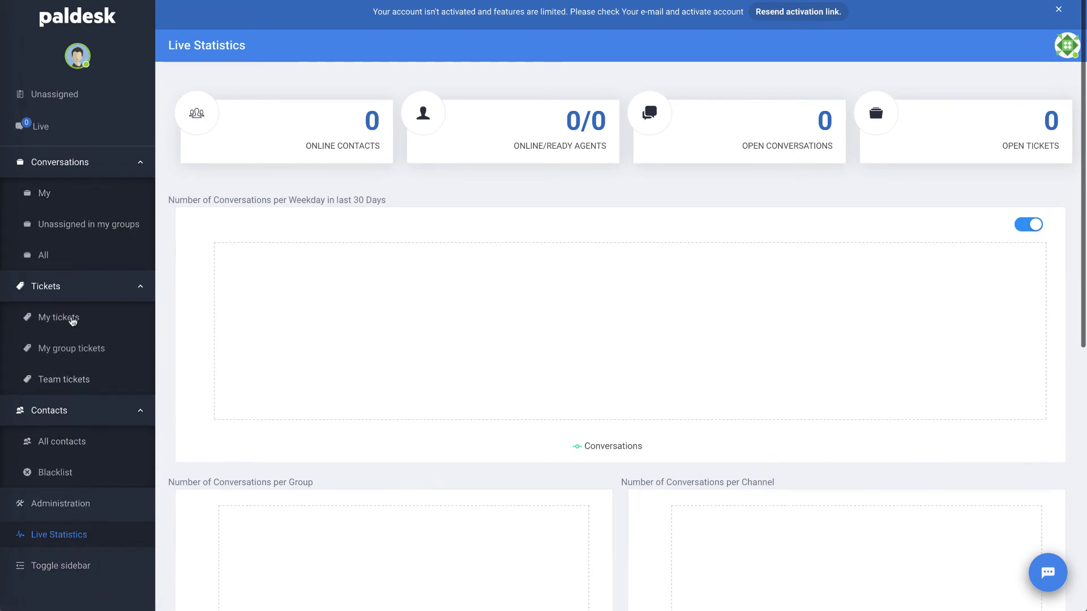
pyautogui.click(59, 503)
pyautogui.scroll(-3, 381, 359)
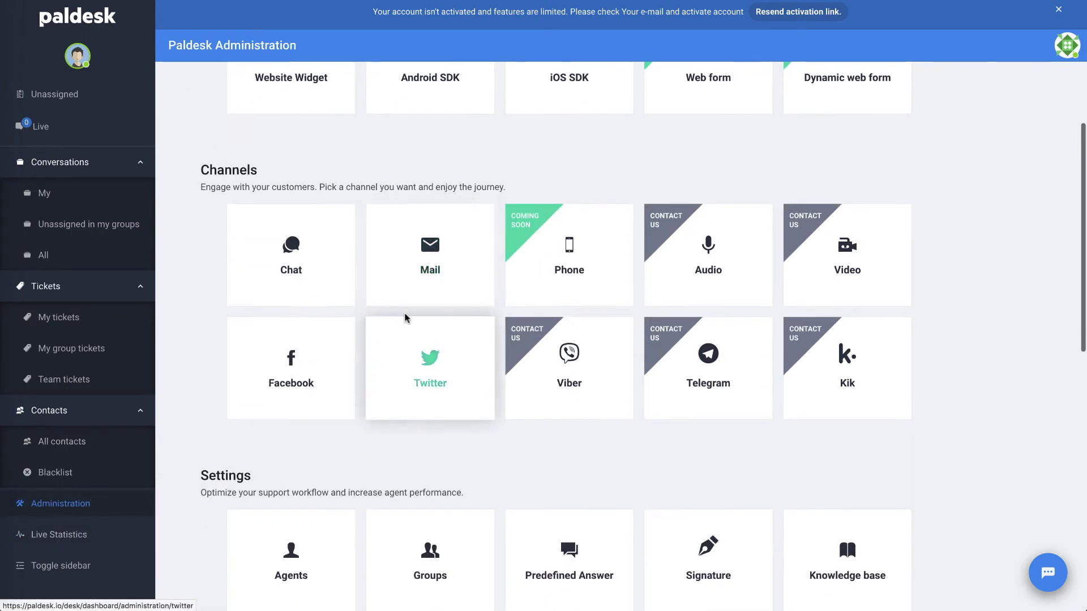
# - Start a new Mail channel named 'Tech Smart Boss' in the Test Paldesk - Agent group
pyautogui.click(433, 266)
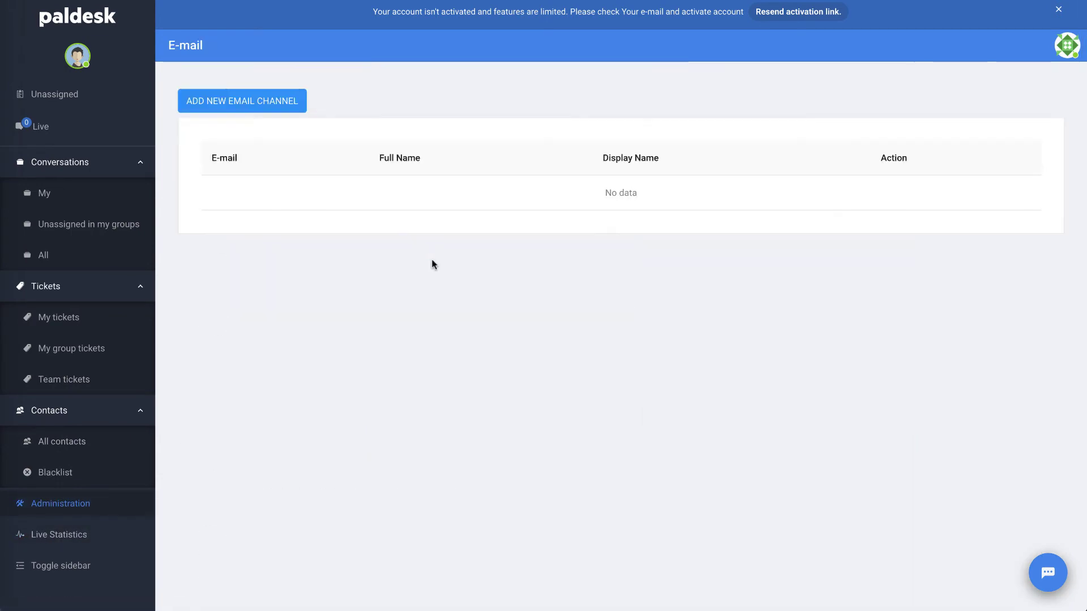
pyautogui.click(290, 104)
pyautogui.click(475, 139)
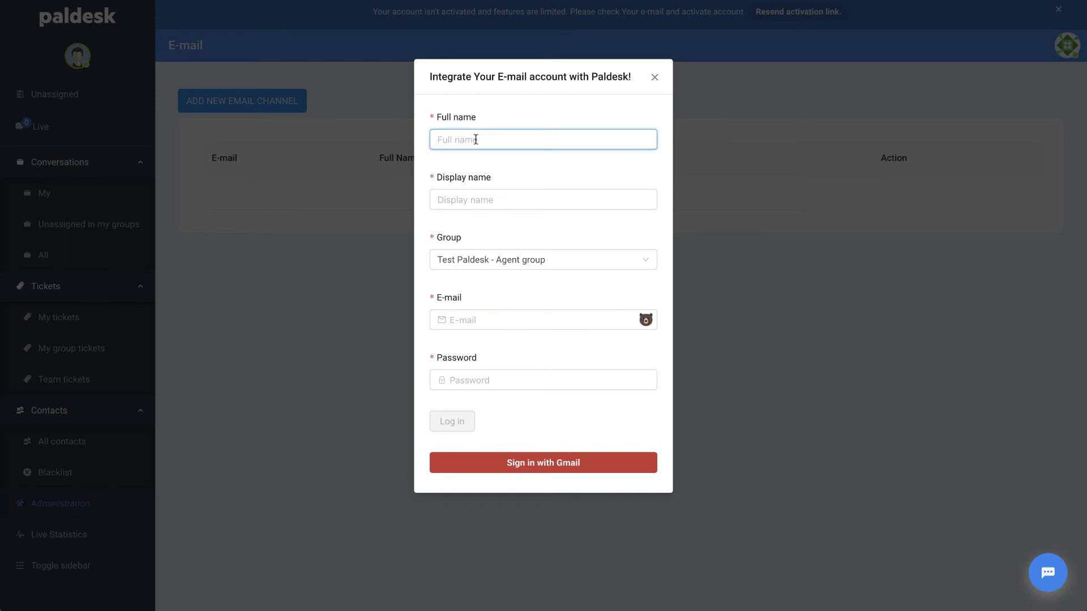
pyautogui.write('Tech Smart Boss')
pyautogui.click(475, 199)
pyautogui.write('Tech Sm')
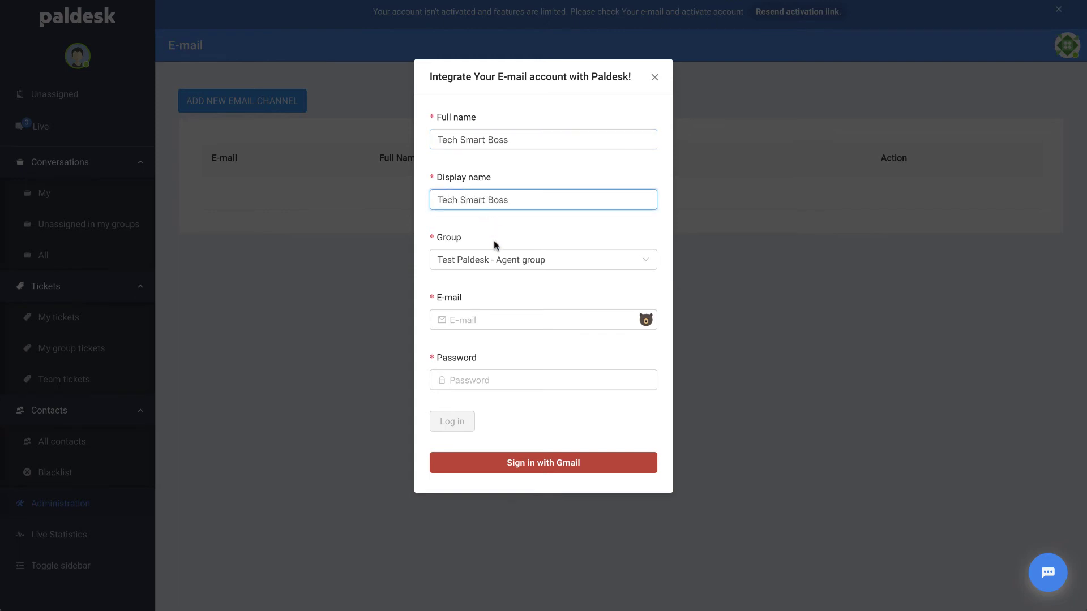
pyautogui.click(500, 260)
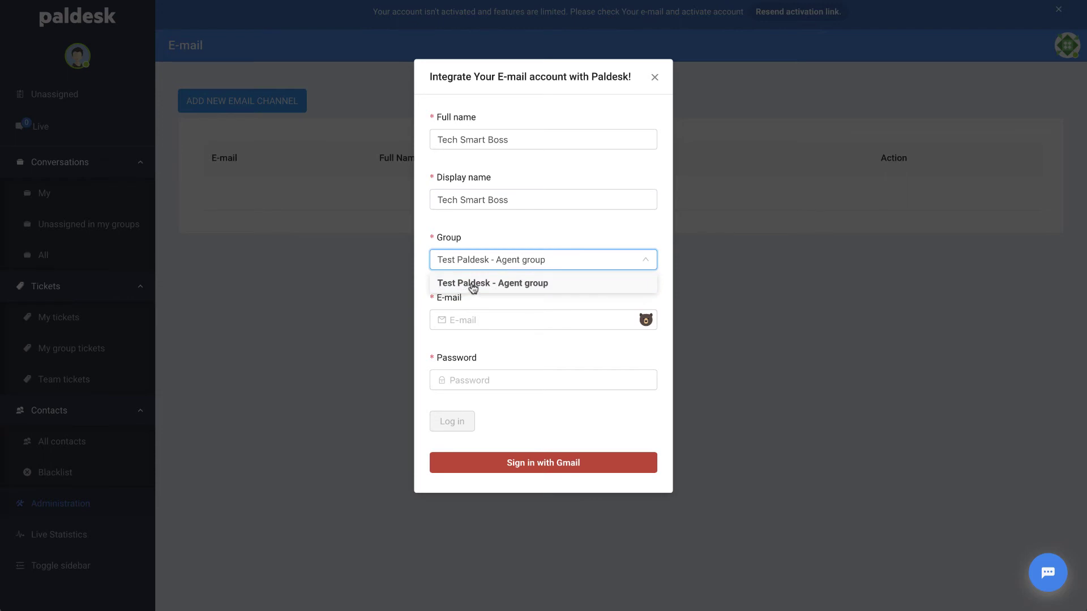
pyautogui.click(506, 283)
# - Enter the support e-mail address with a corrected mailbox name, add the account password, and log in
pyautogui.click(491, 319)
pyautogui.click(484, 388)
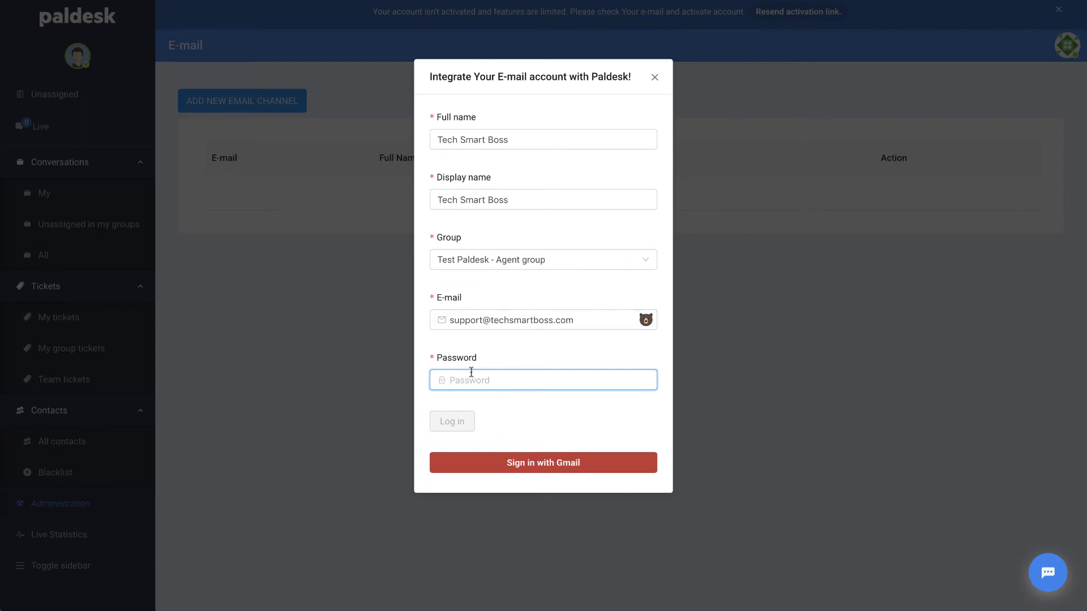
pyautogui.click(482, 321)
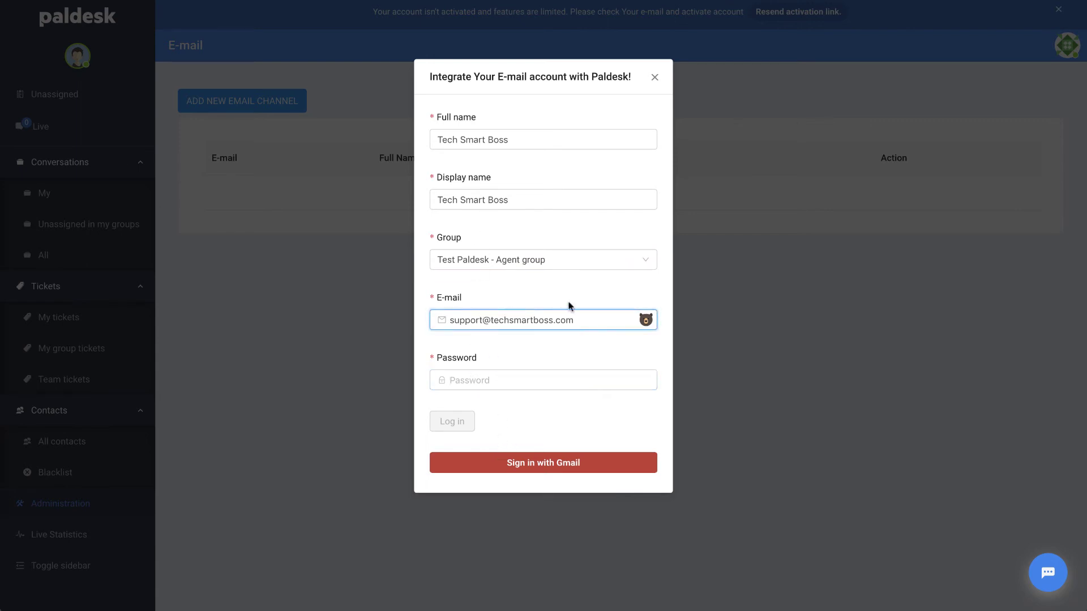
pyautogui.doubleClick(483, 321)
pyautogui.press('BackSpace')
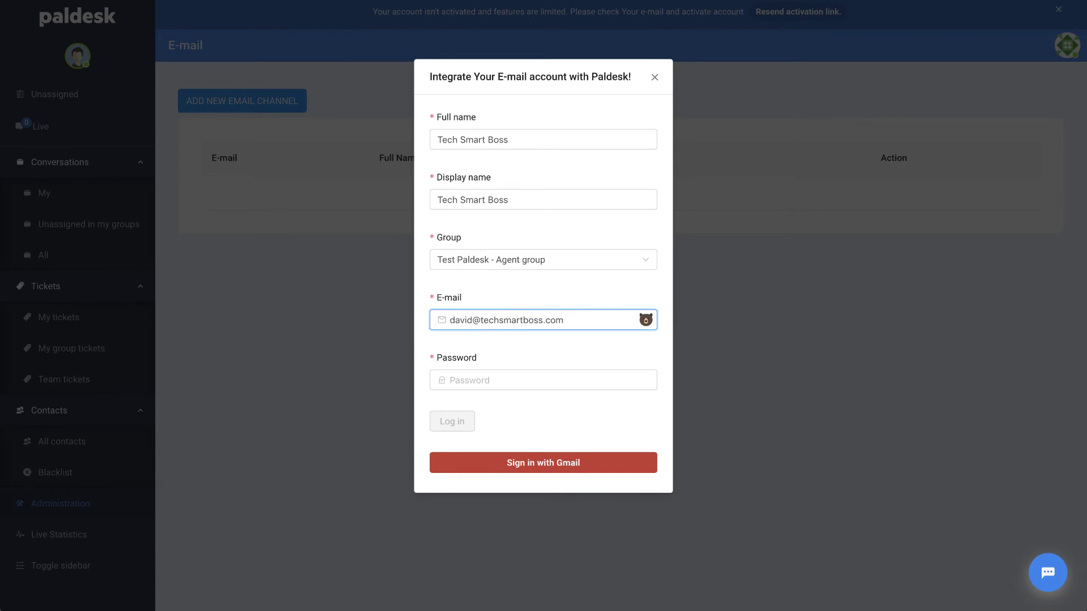
pyautogui.click(457, 378)
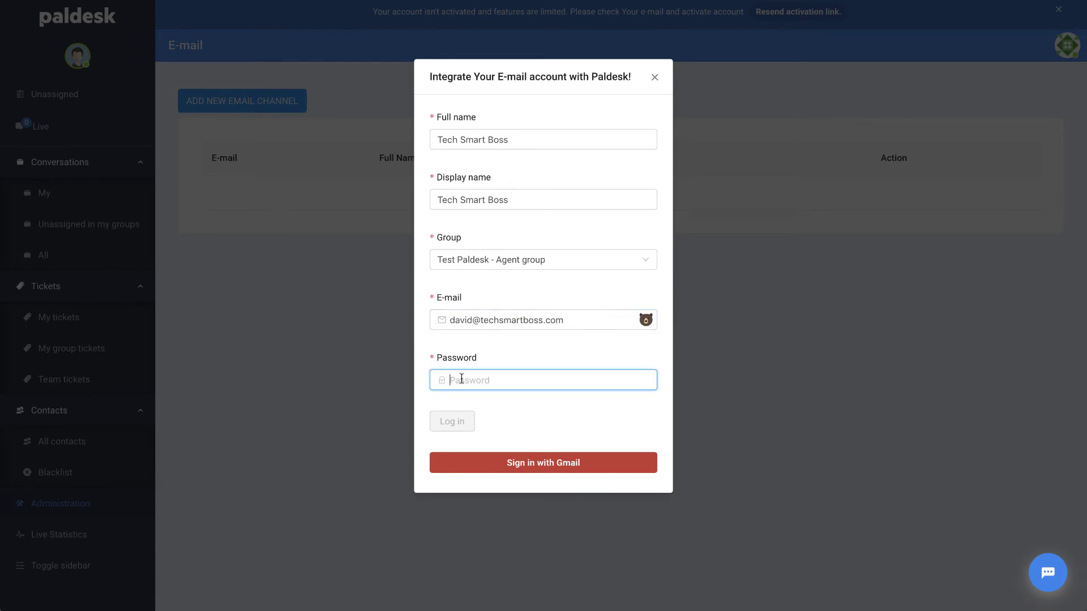
pyautogui.write('****')
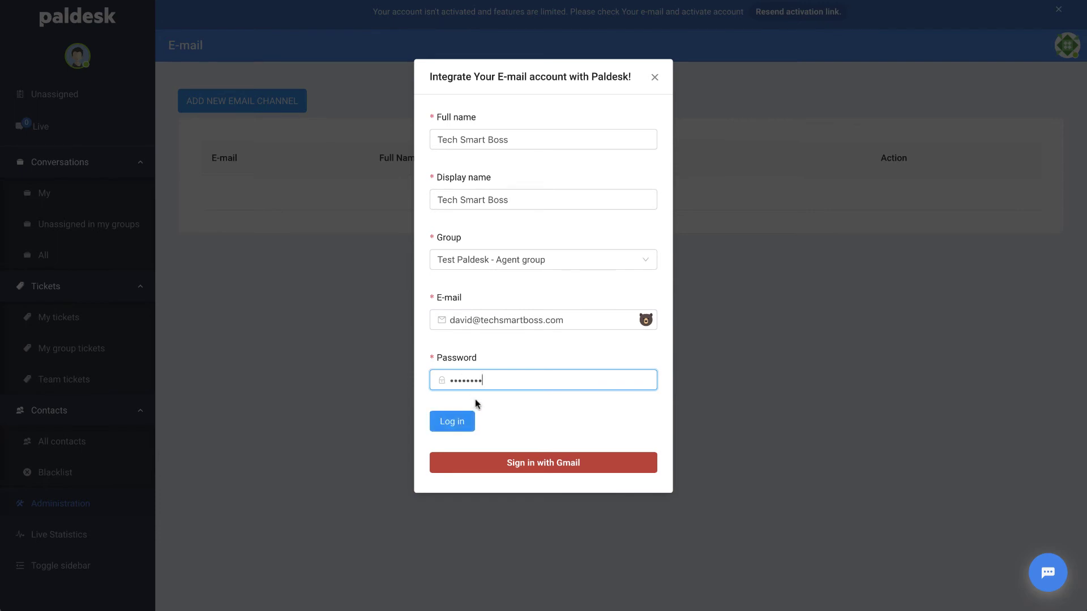
pyautogui.click(454, 424)
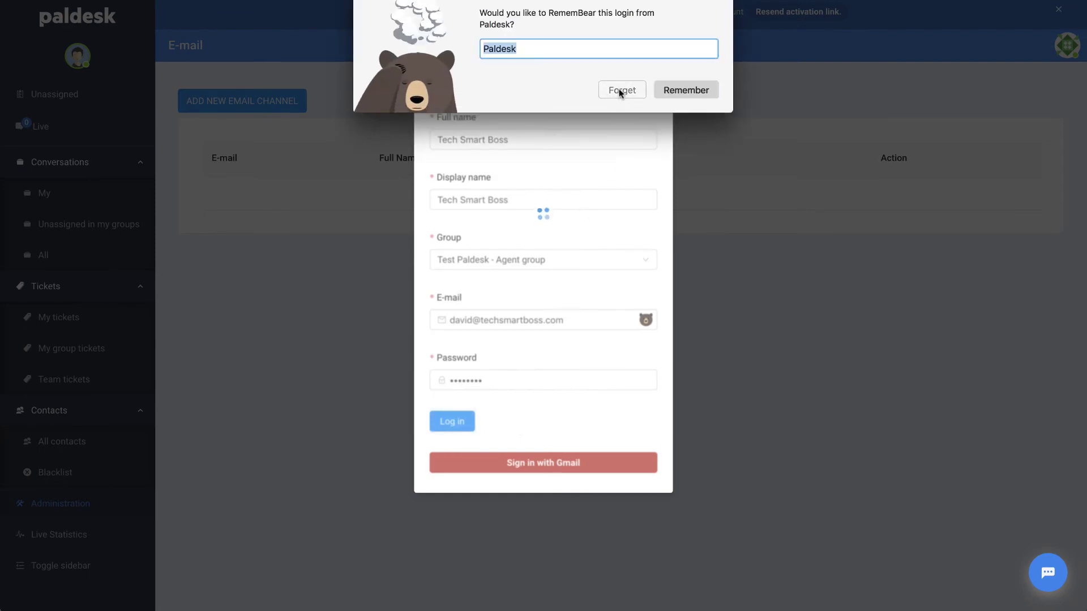
# - Decline the RememBear save prompt, review the IMAP and SMTP fields, and close the form unsaved
pyautogui.click(622, 90)
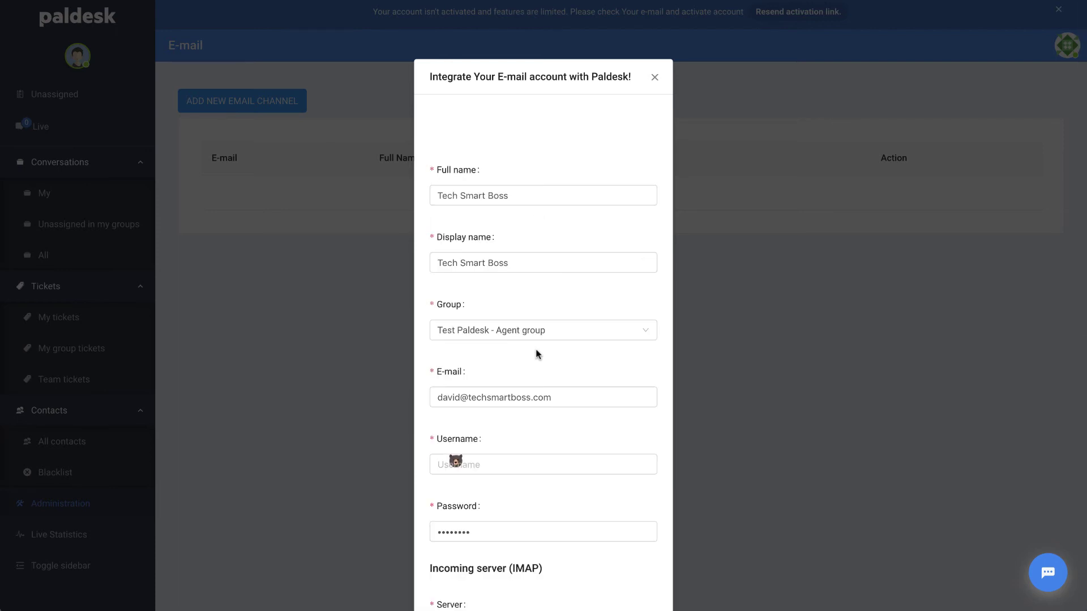
pyautogui.scroll(-6, 536, 420)
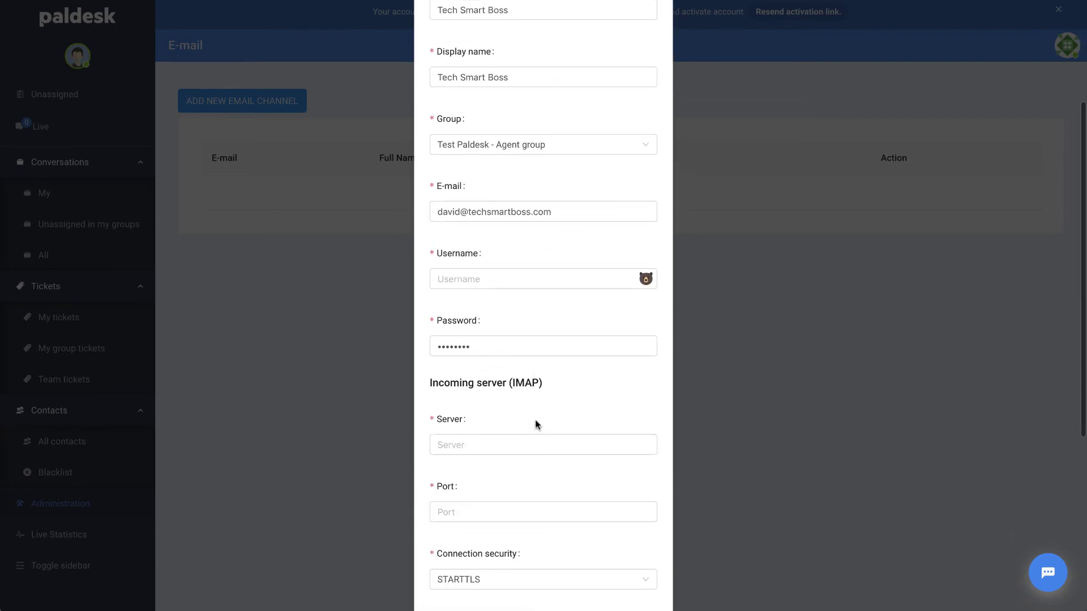
pyautogui.scroll(-2, 535, 425)
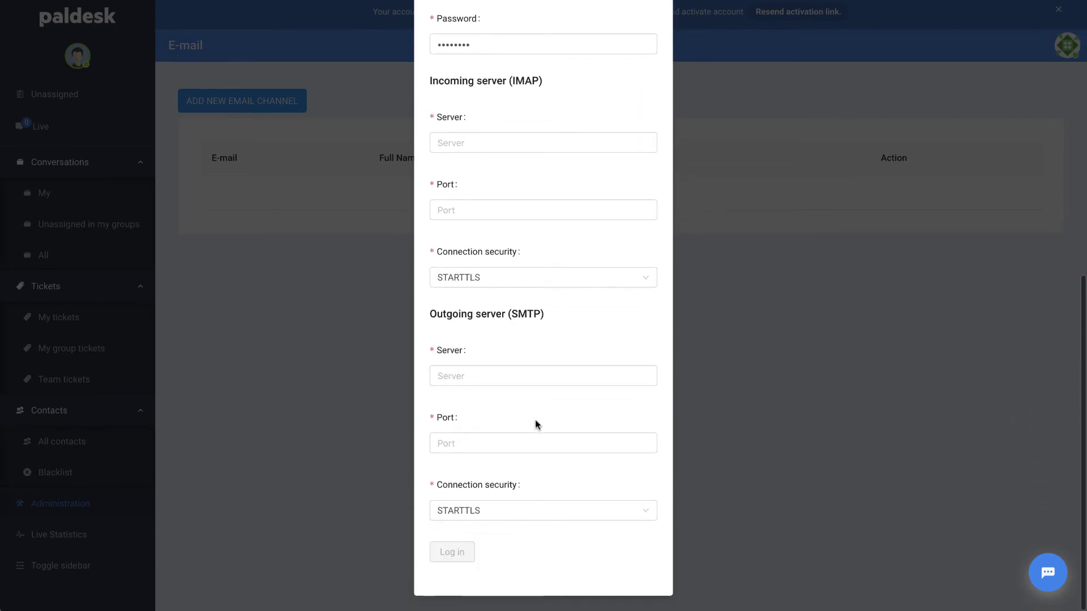
pyautogui.scroll(3, 535, 421)
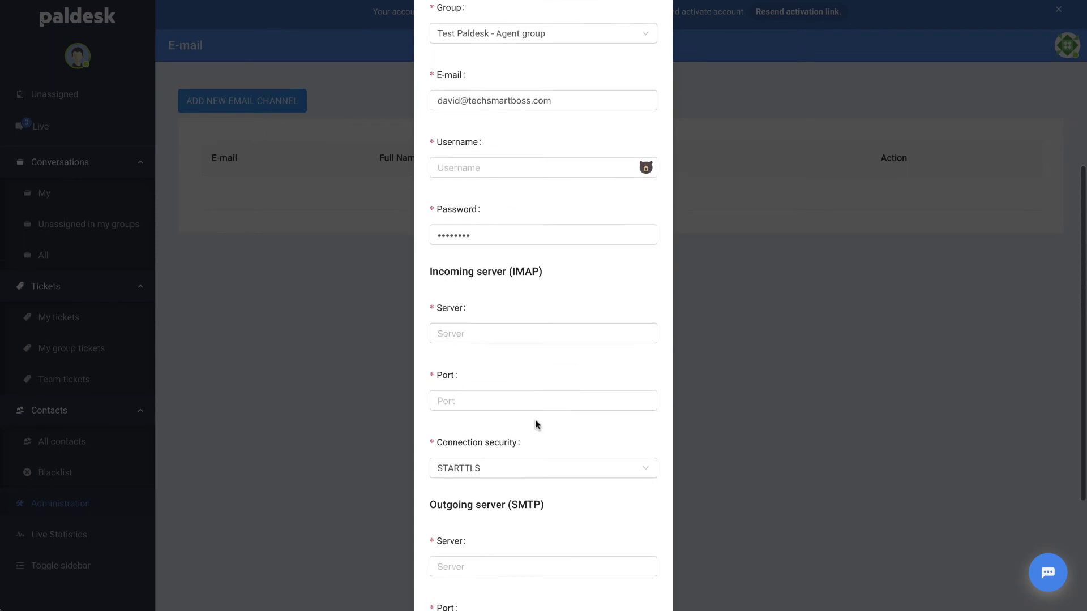
pyautogui.scroll(-1, 535, 419)
pyautogui.scroll(-1, 511, 518)
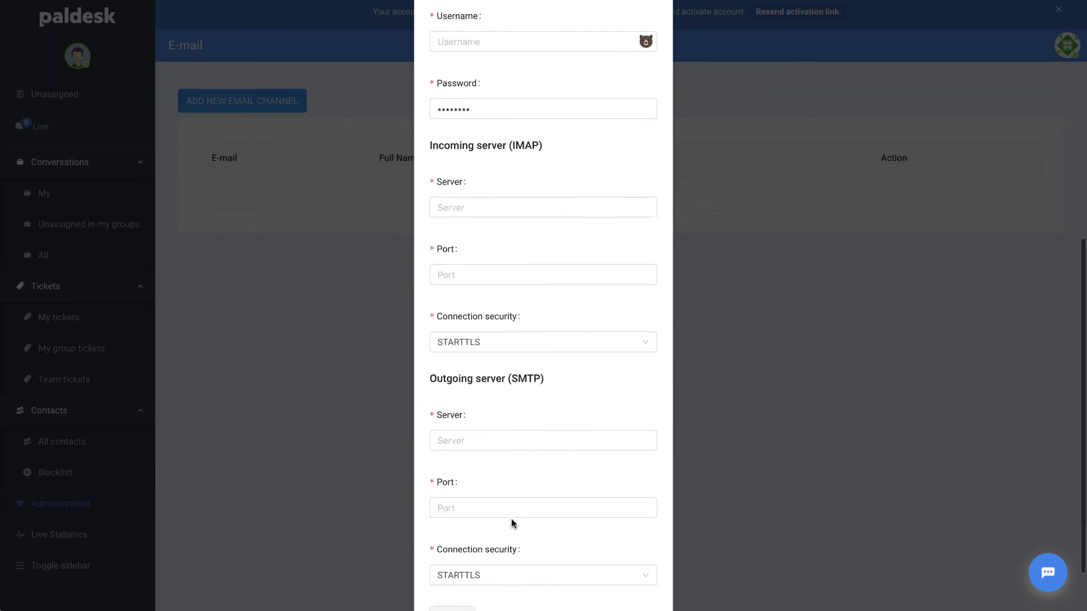
pyautogui.scroll(7, 511, 518)
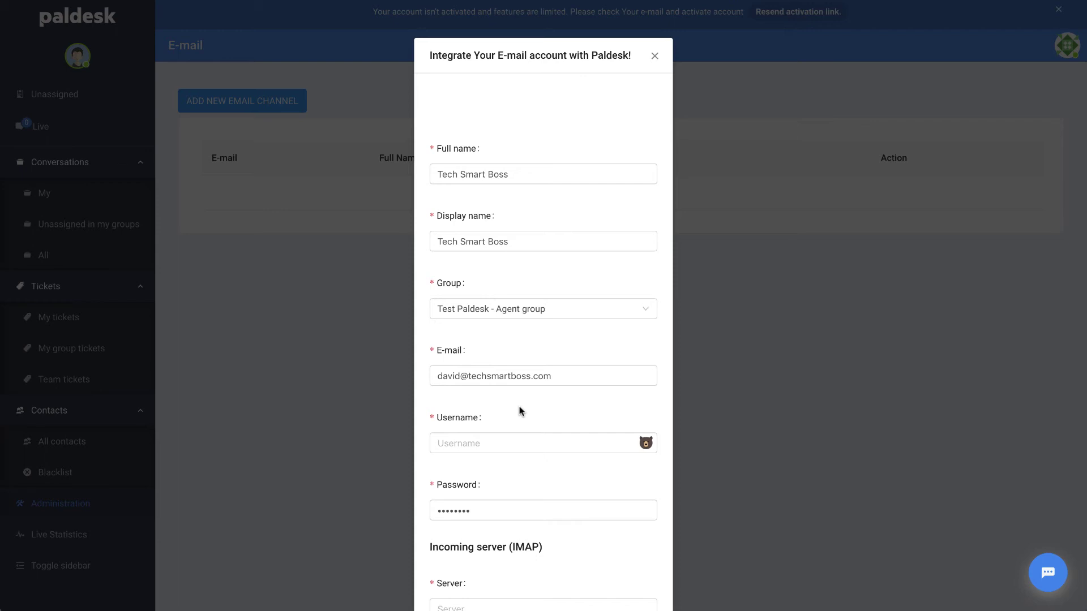
pyautogui.scroll(-1, 517, 459)
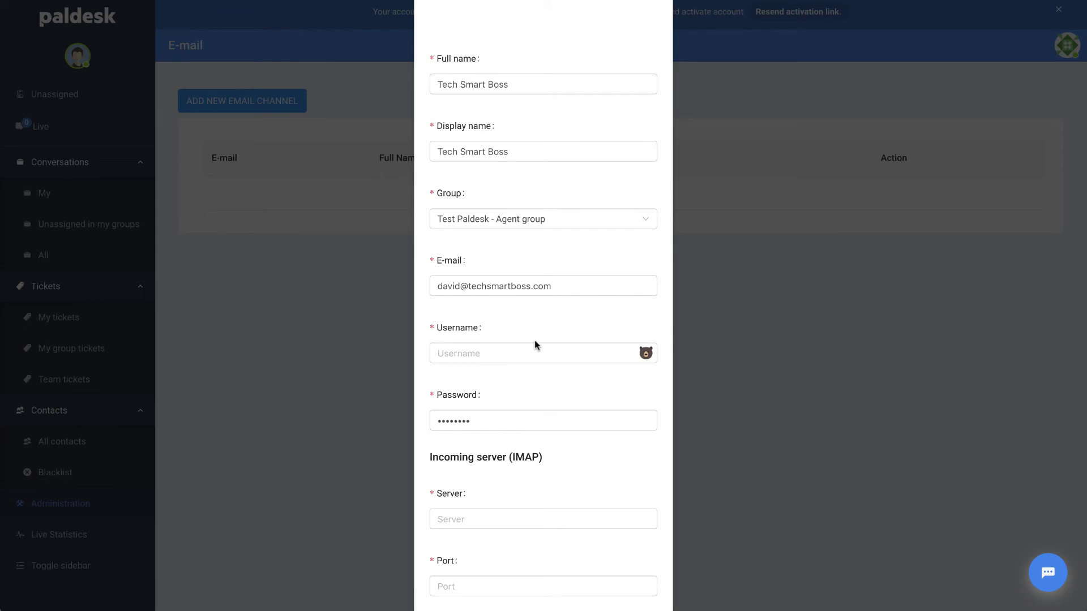
pyautogui.scroll(-2, 534, 341)
pyautogui.scroll(1, 535, 341)
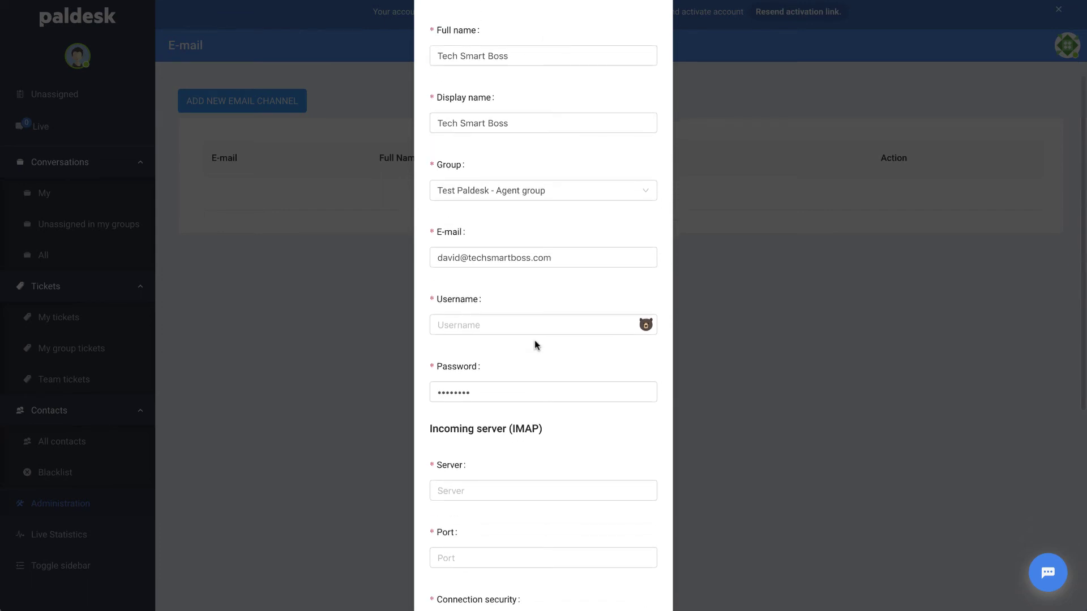
pyautogui.scroll(-5, 534, 340)
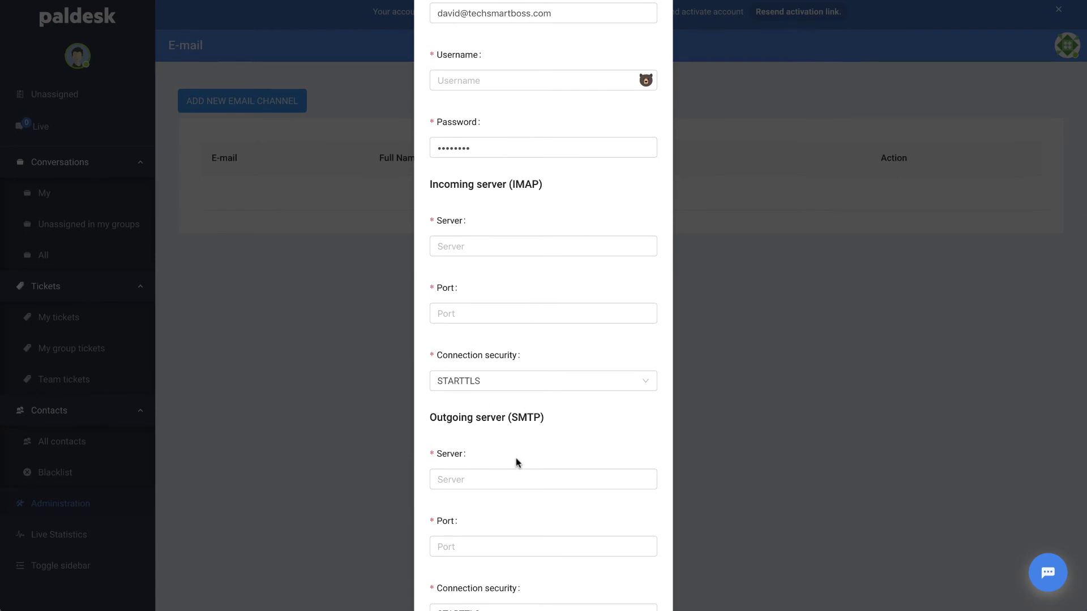
pyautogui.scroll(-2, 515, 459)
pyautogui.scroll(10, 516, 396)
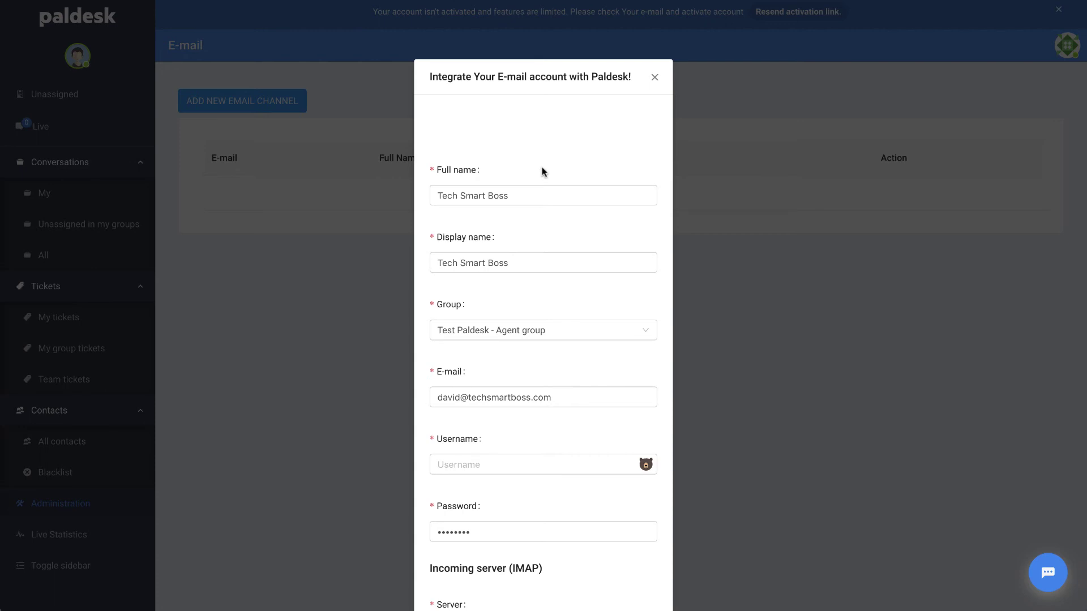
pyautogui.scroll(-5, 543, 371)
pyautogui.scroll(5, 544, 373)
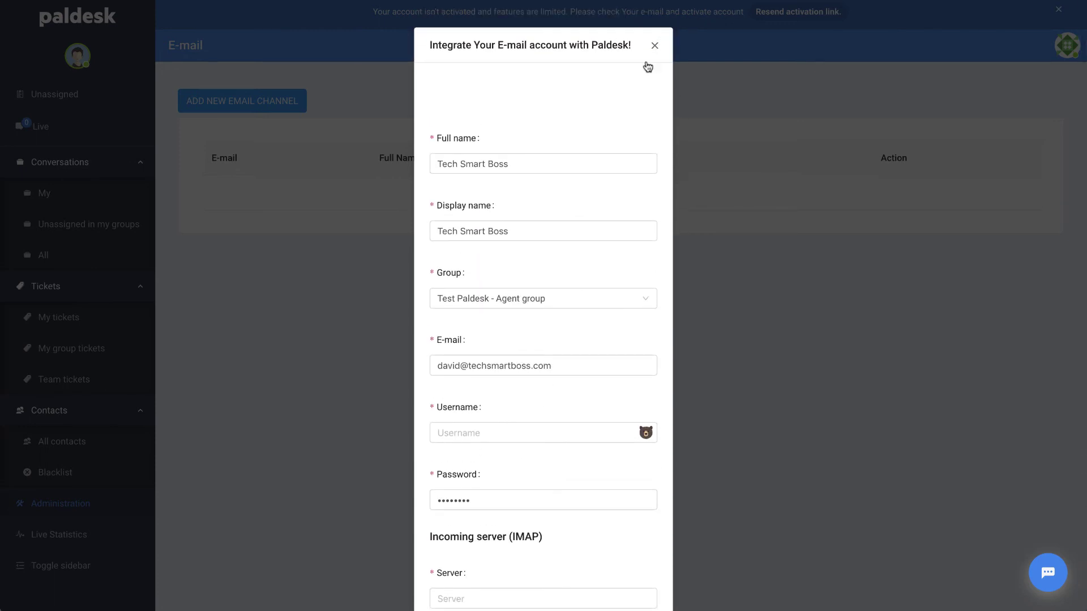
pyautogui.click(654, 47)
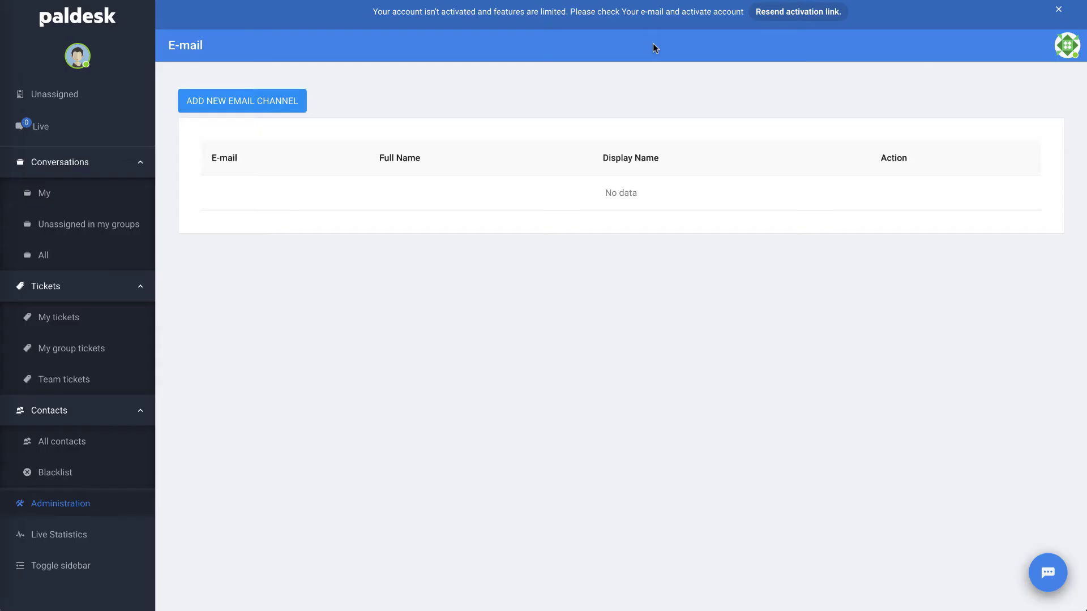
# - Look at the Twitter channel setup, then resend the activation link to start the 14-day trial
pyautogui.click(61, 503)
pyautogui.scroll(-1, 335, 471)
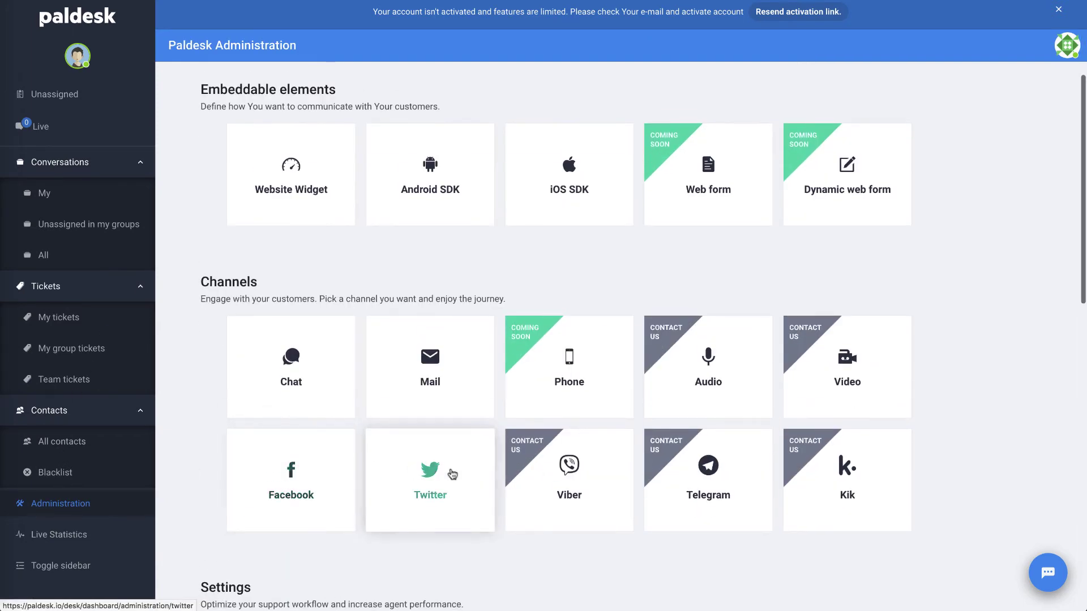
pyautogui.click(434, 471)
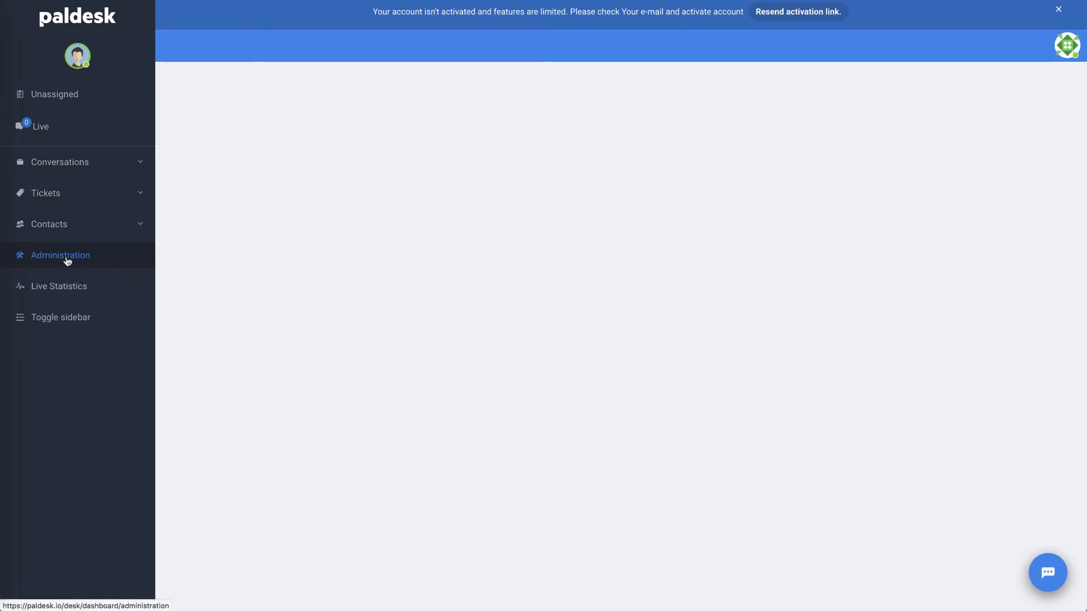
pyautogui.click(101, 255)
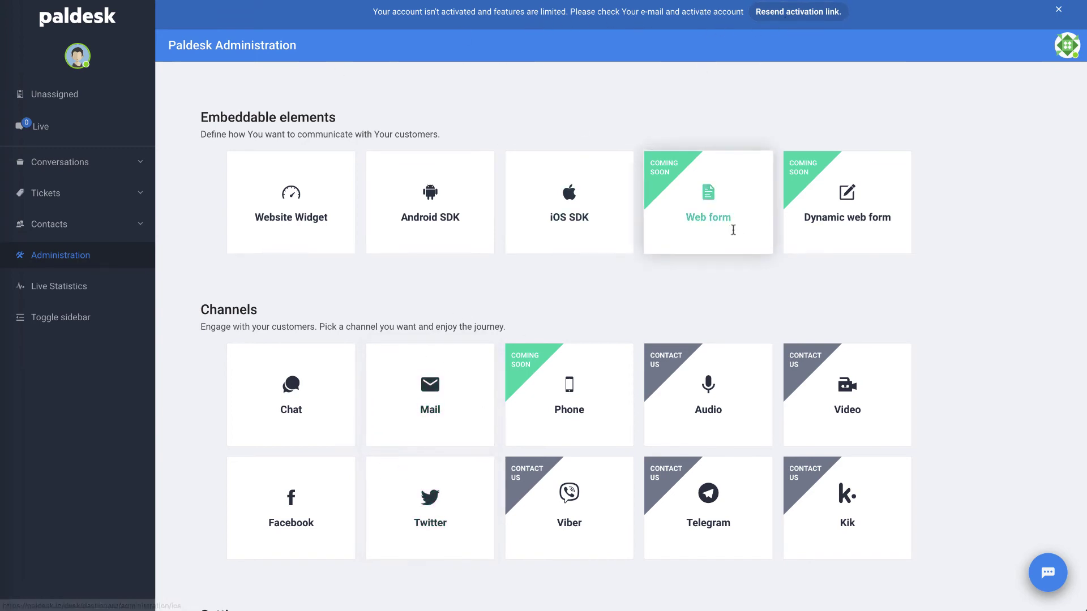
pyautogui.click(797, 13)
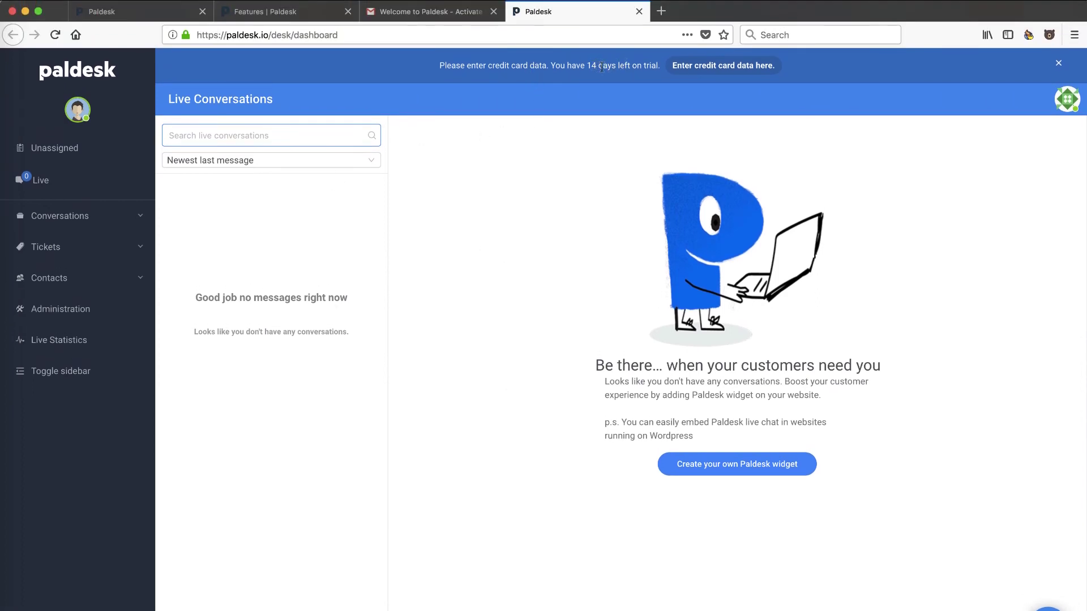
# - Choose the Twitter card under Administration's Channels to connect the Twitter account
pyautogui.click(61, 316)
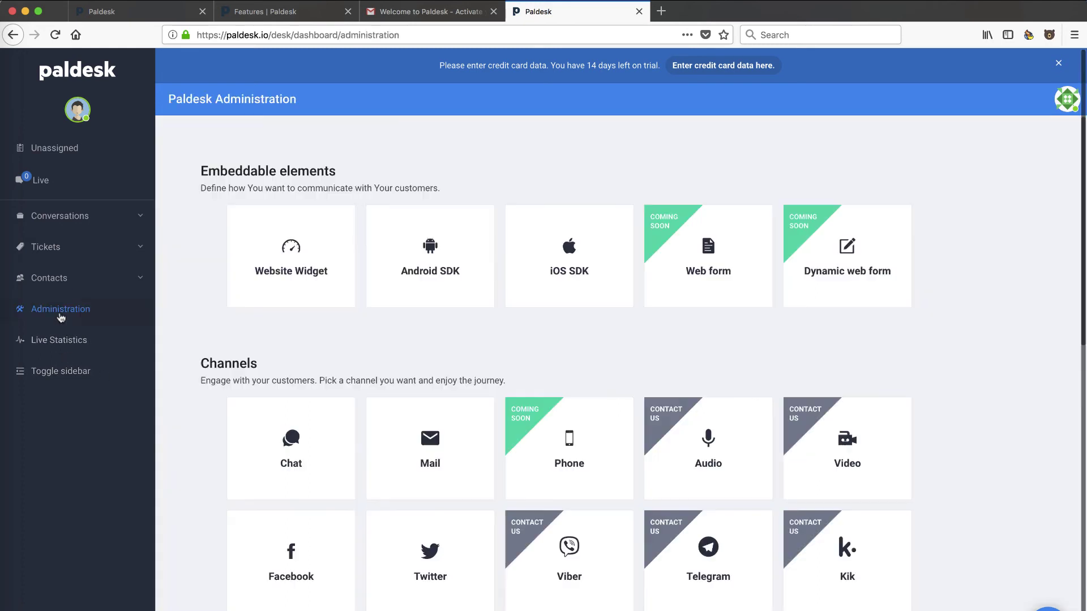
pyautogui.click(430, 552)
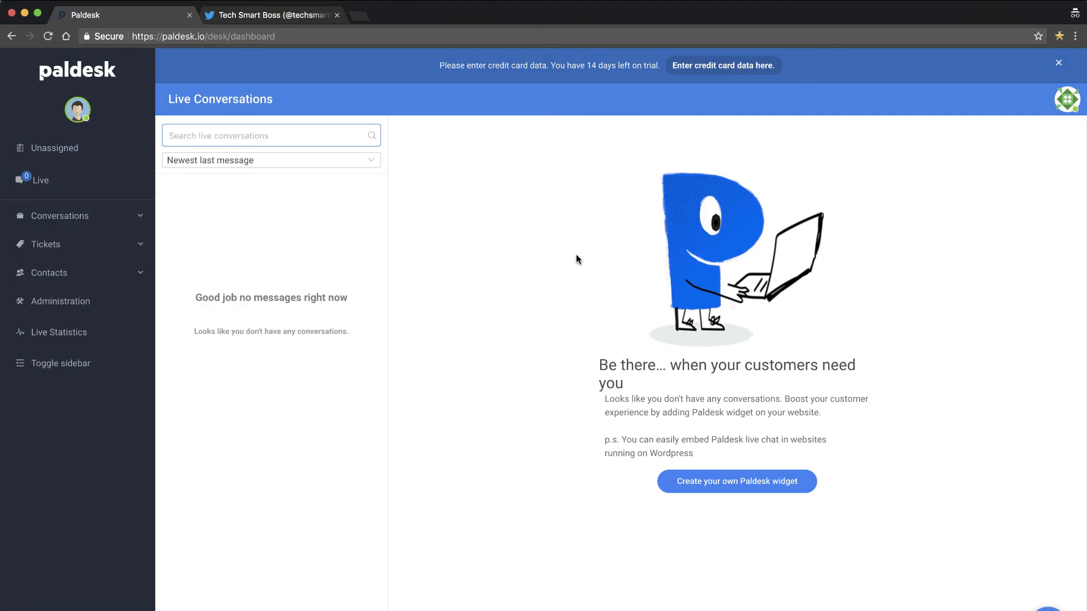
# - Check the Twitter profile tab, then browse Administration's Channels, Settings and Integrations sections
pyautogui.click(285, 18)
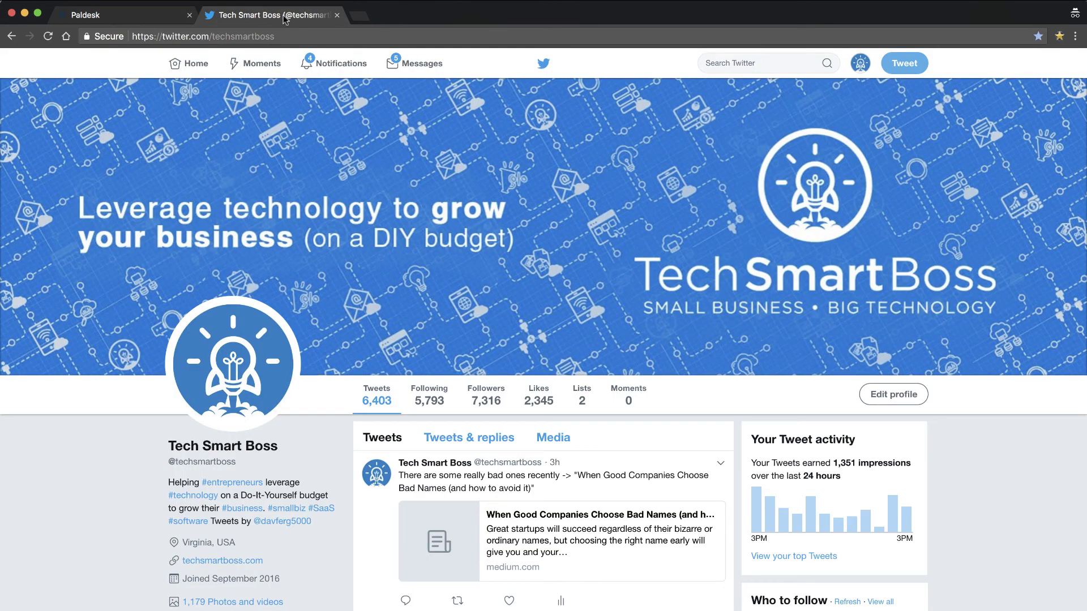
pyautogui.click(133, 20)
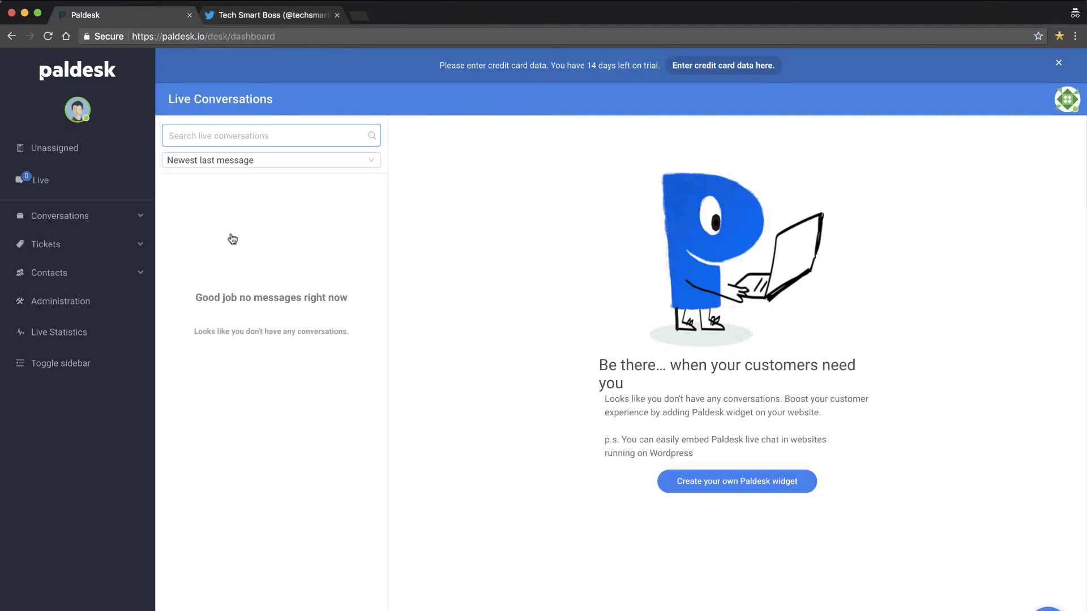
pyautogui.click(79, 301)
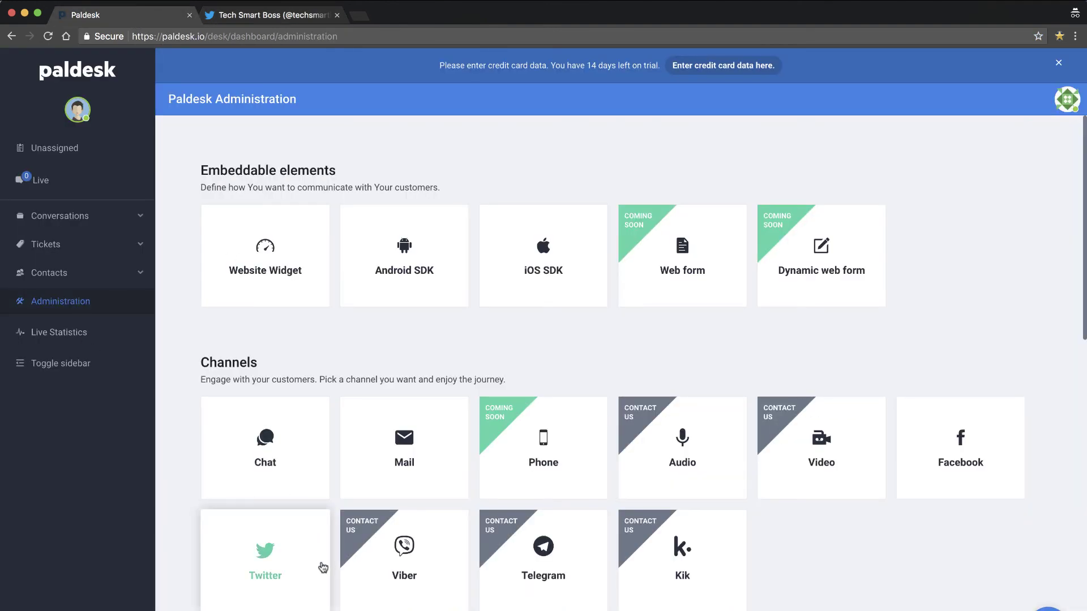
pyautogui.scroll(-3, 322, 567)
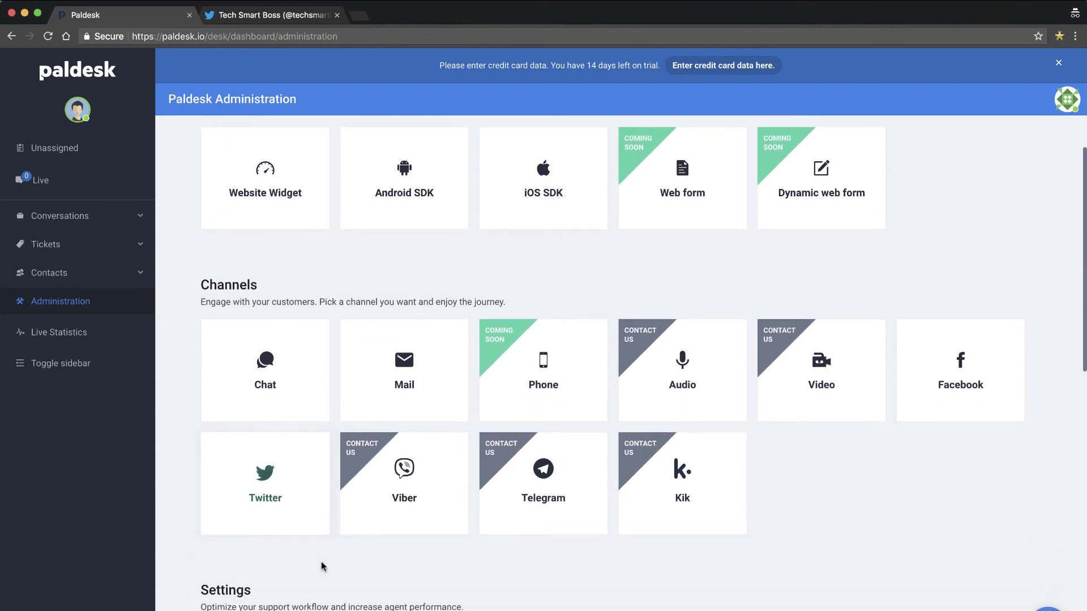
pyautogui.scroll(-3, 315, 541)
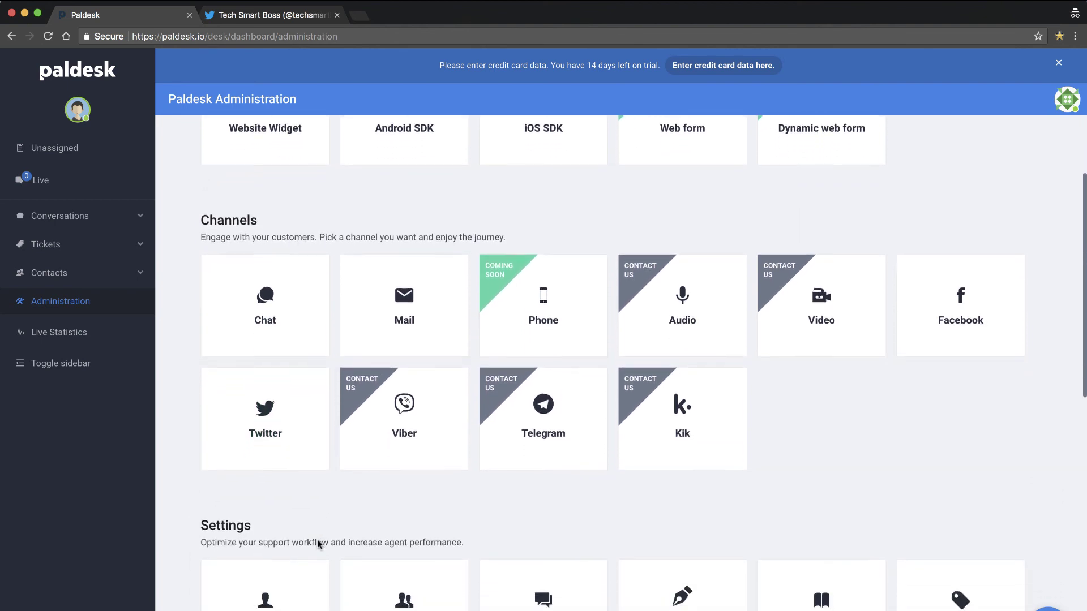
pyautogui.scroll(3, 318, 541)
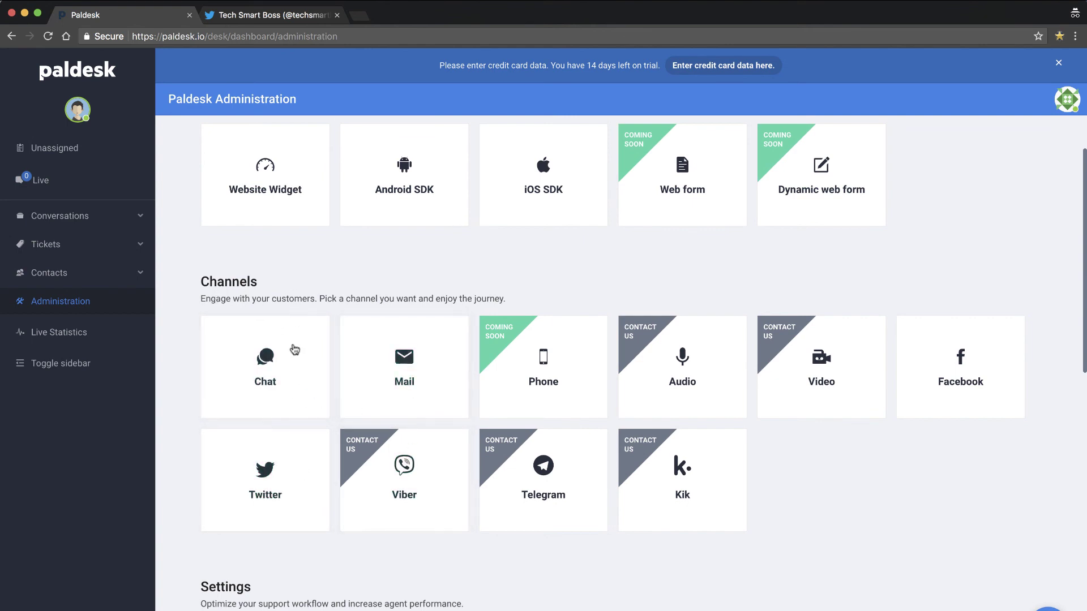
pyautogui.scroll(-10, 307, 459)
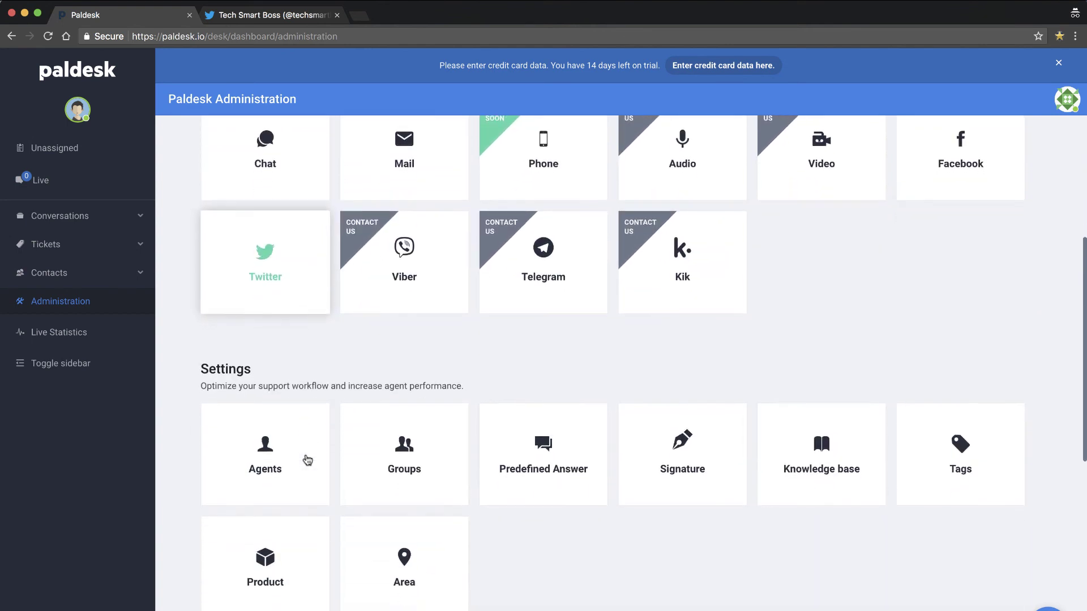
pyautogui.scroll(-11, 307, 460)
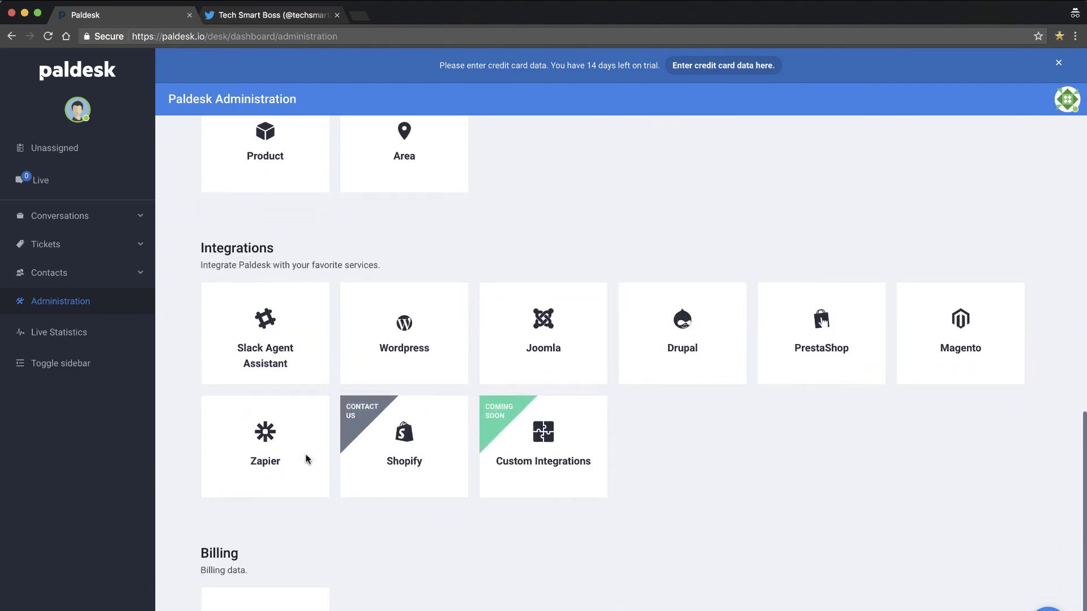
pyautogui.scroll(20, 308, 459)
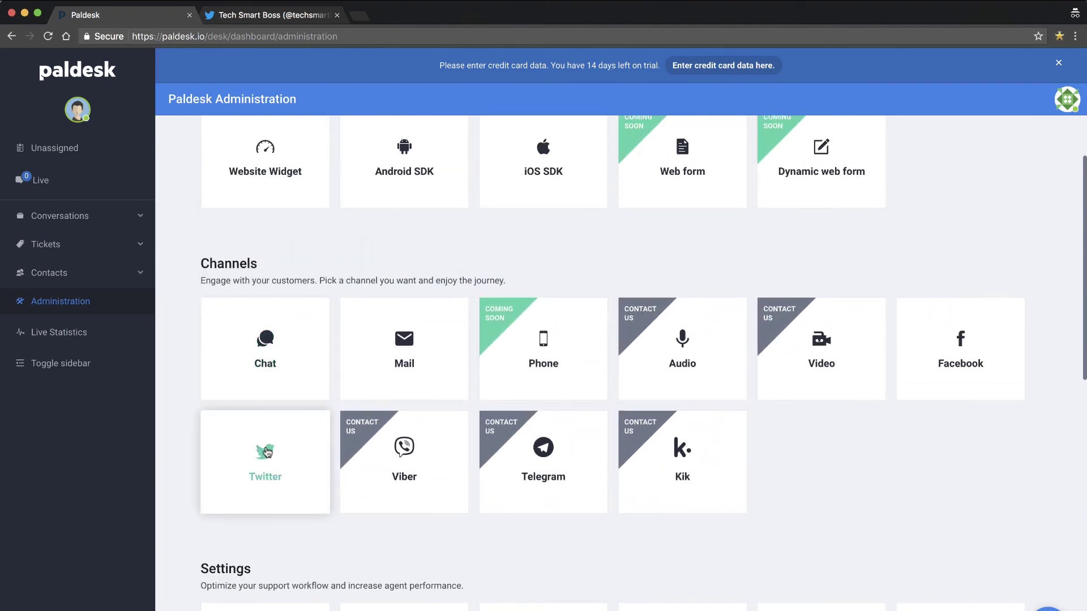
# - Open the Twitter channel setup, then view the Unassigned and My conversations lists
pyautogui.click(267, 452)
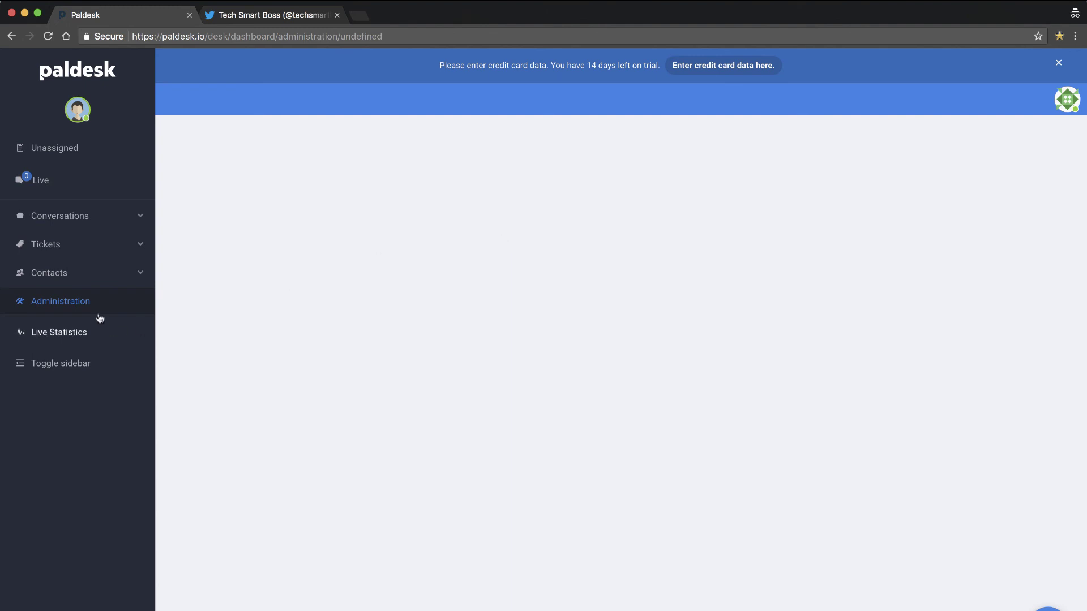
pyautogui.click(47, 152)
pyautogui.click(55, 215)
pyautogui.click(45, 249)
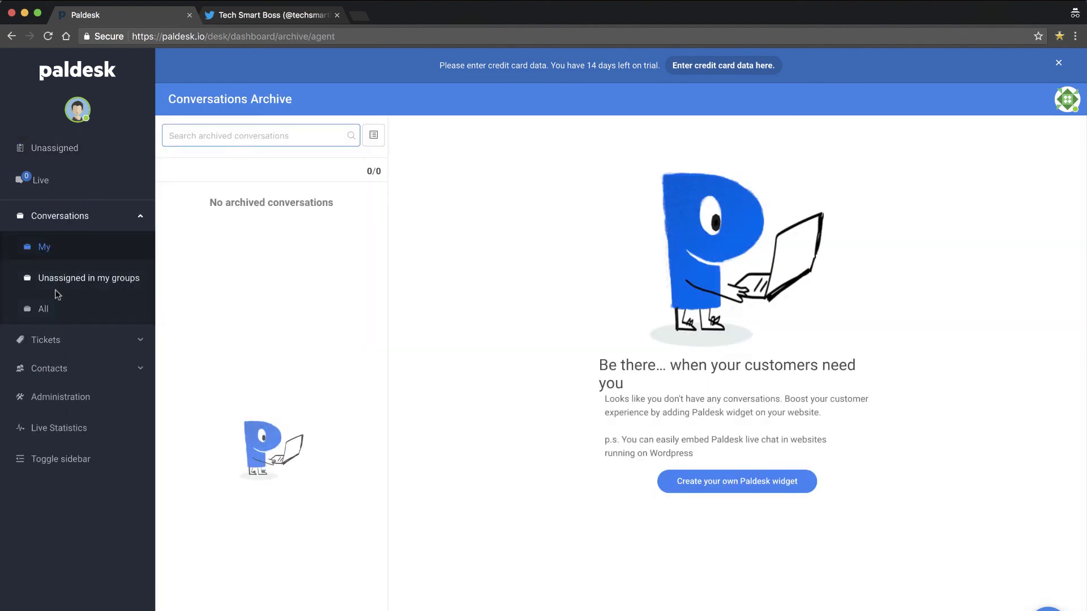
# - Browse My tickets and All contacts, then return to the Administration page
pyautogui.click(47, 341)
pyautogui.click(58, 372)
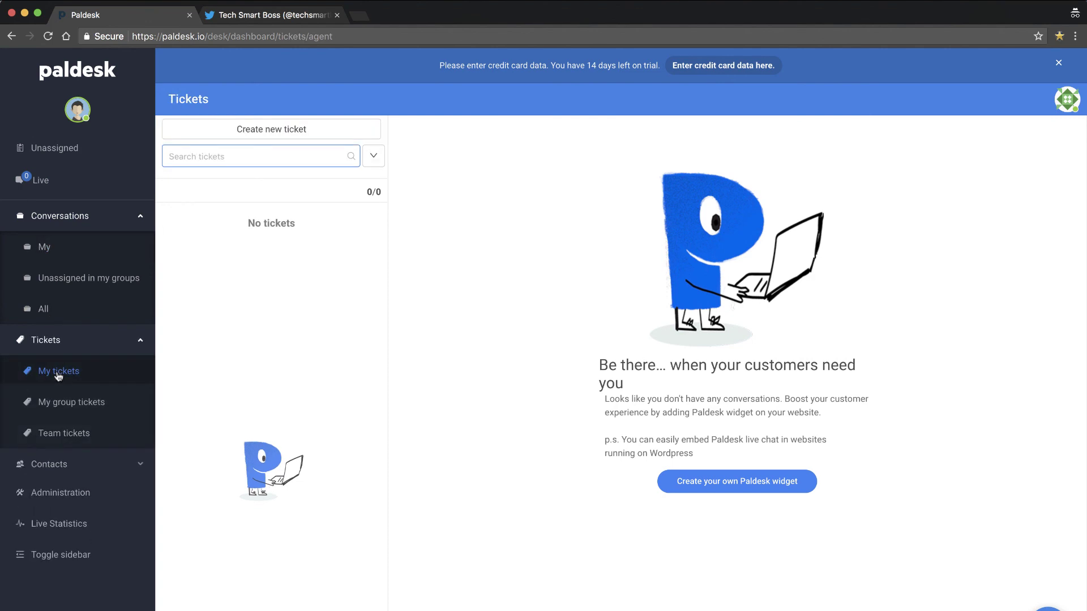
pyautogui.click(58, 465)
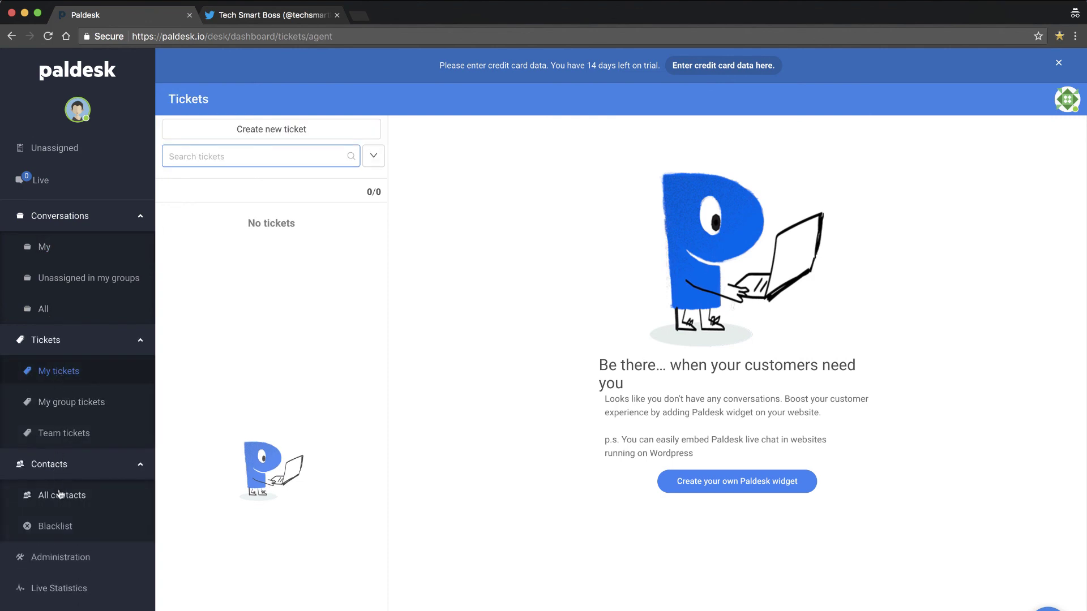
pyautogui.click(60, 495)
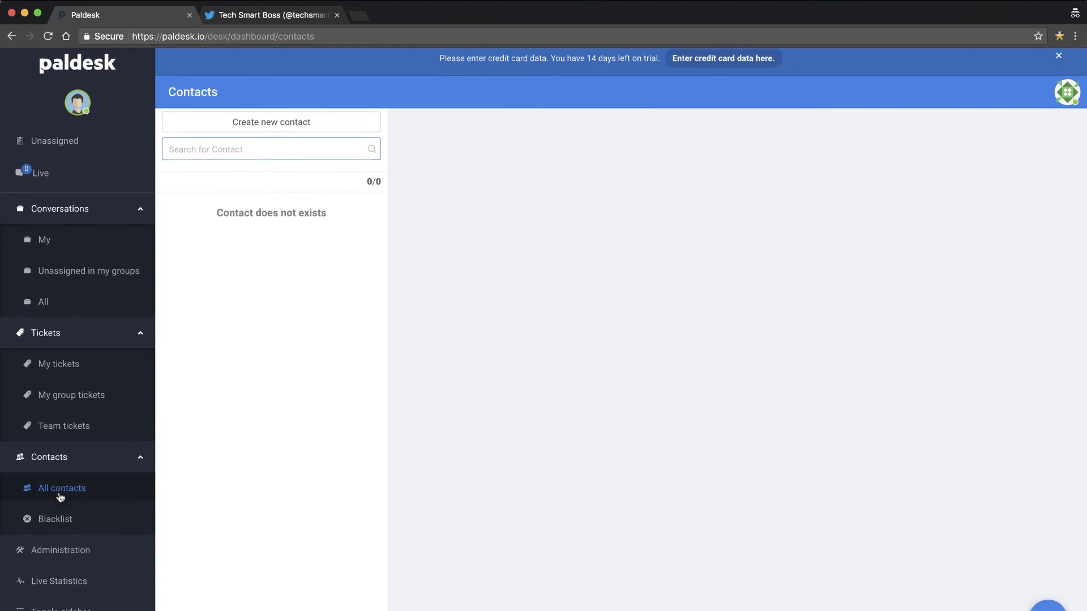
pyautogui.click(61, 558)
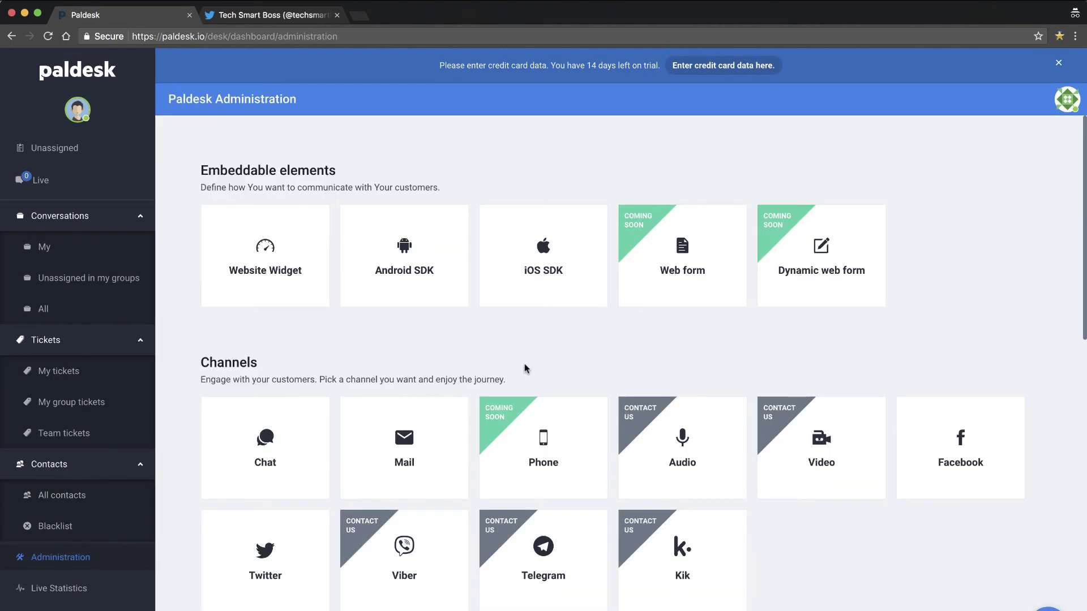
pyautogui.scroll(-3, 524, 368)
pyautogui.scroll(-8, 524, 525)
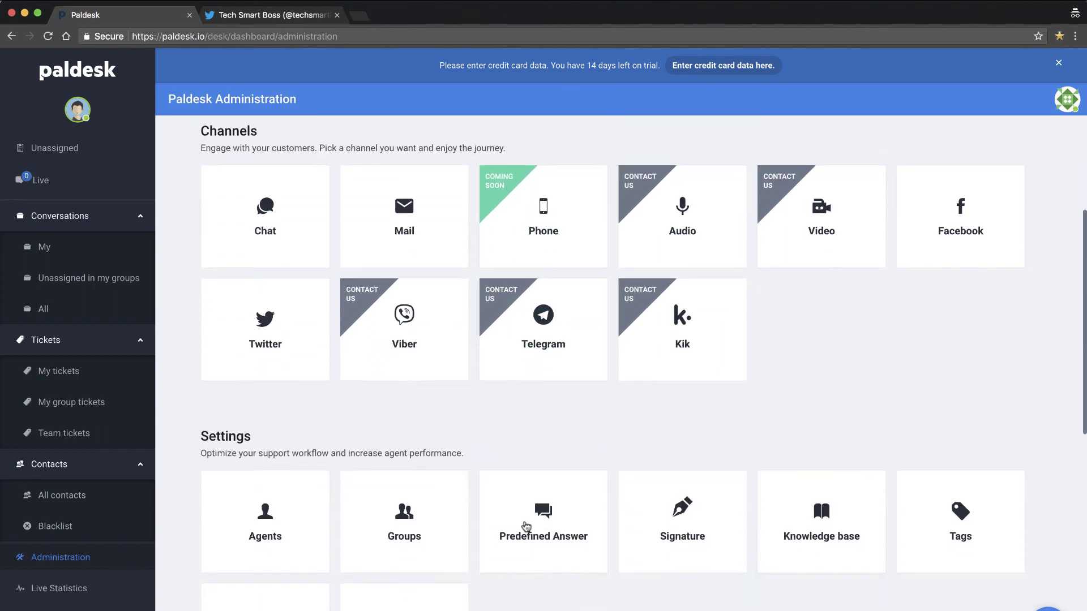
pyautogui.scroll(-2, 525, 525)
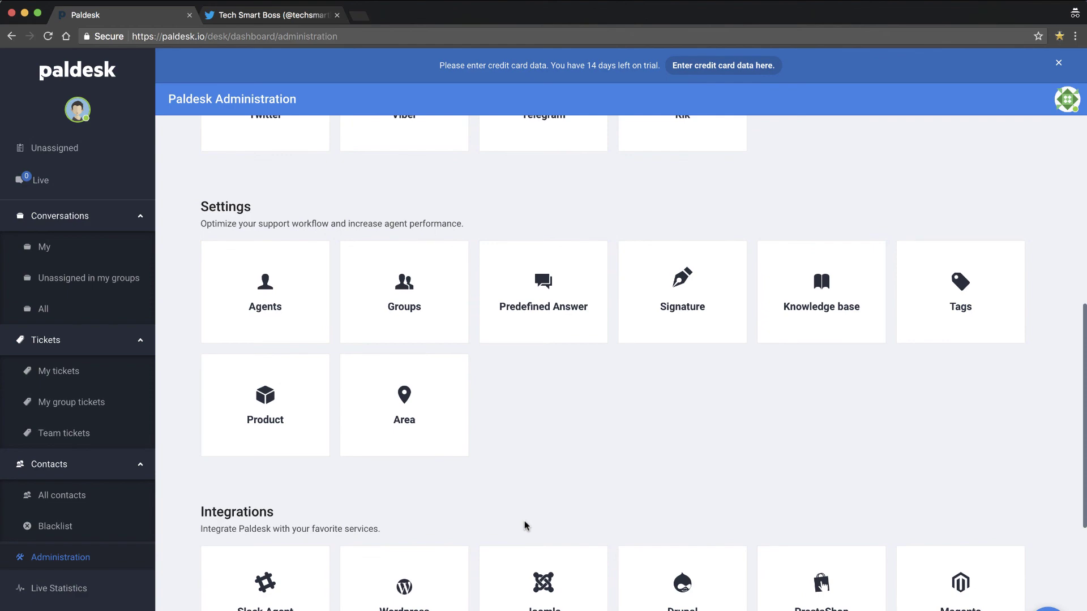
pyautogui.scroll(10, 525, 525)
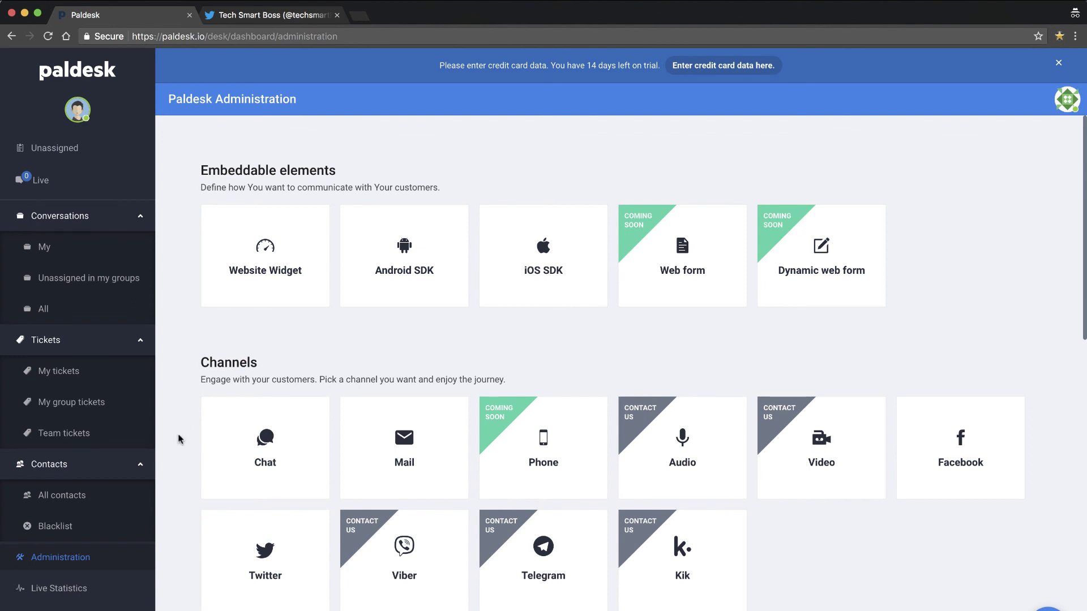
pyautogui.scroll(-5, 174, 453)
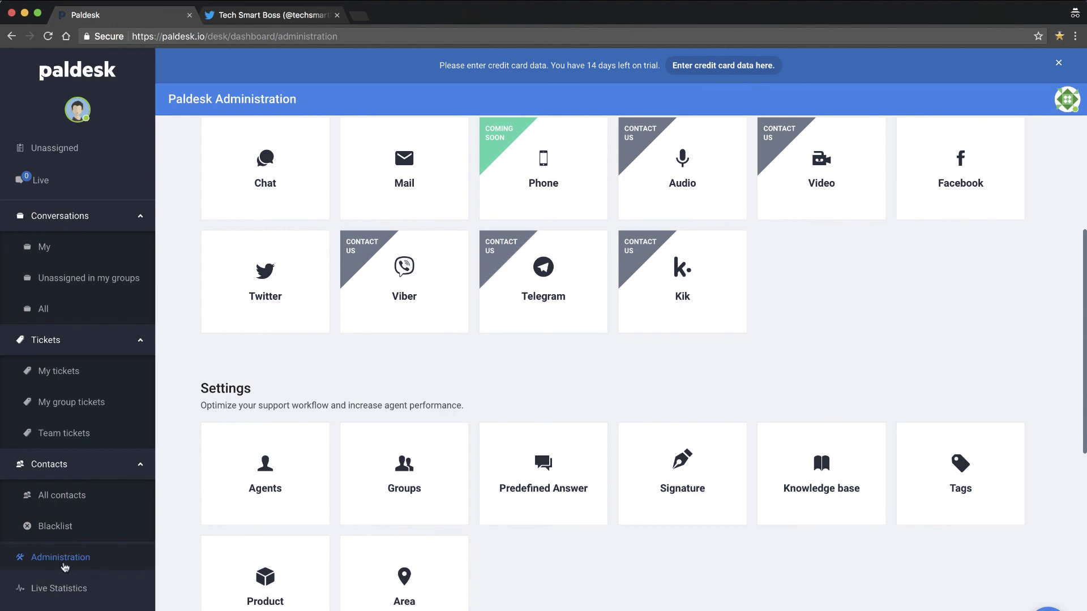
pyautogui.scroll(1, 310, 340)
pyautogui.scroll(5, 310, 340)
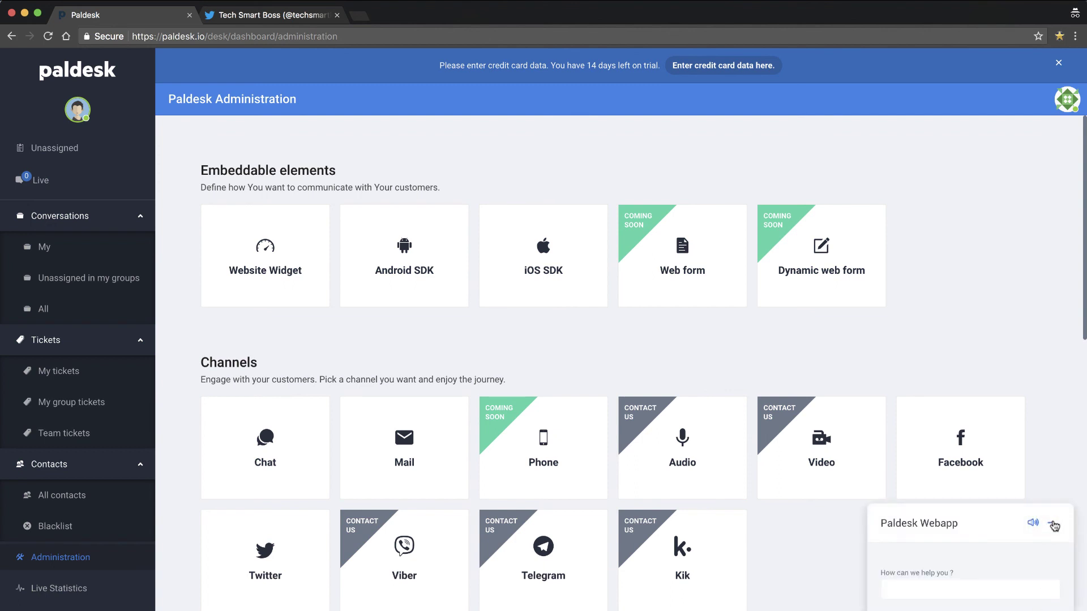
pyautogui.click(1054, 525)
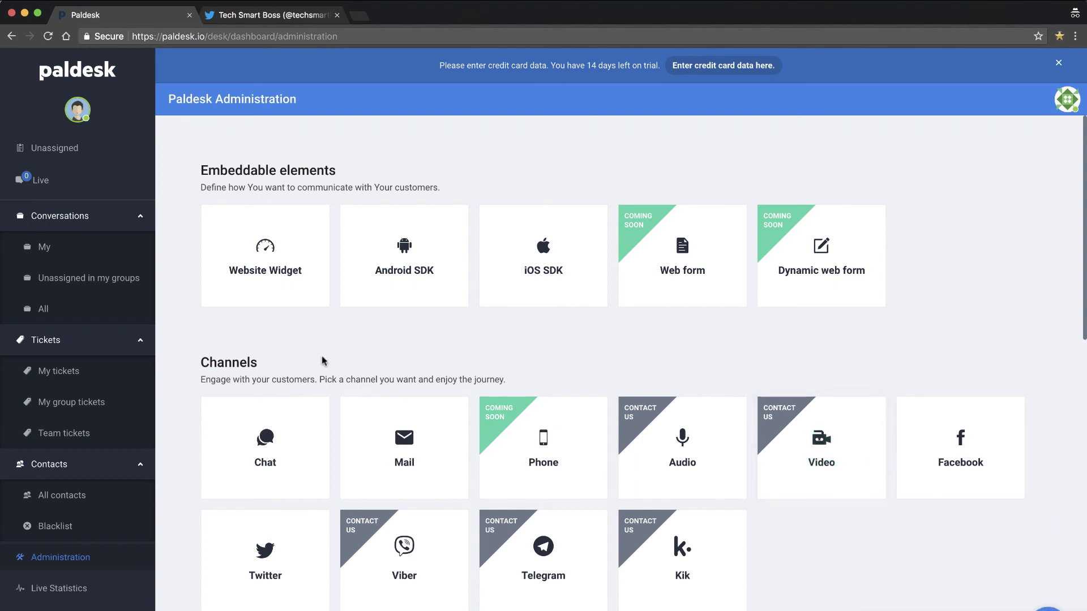